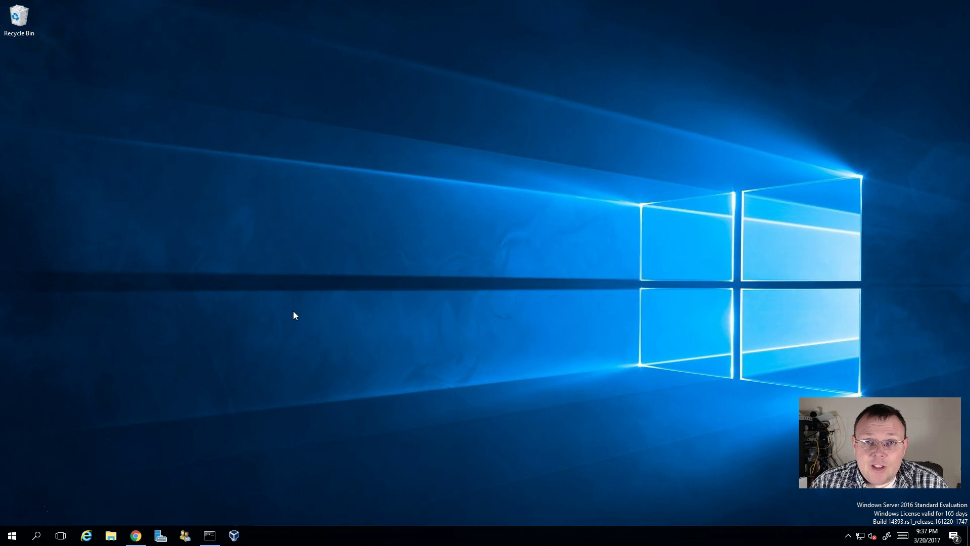
Start the Add Roles and Features wizard for a role-based install on the local server.
left_click(160, 535)
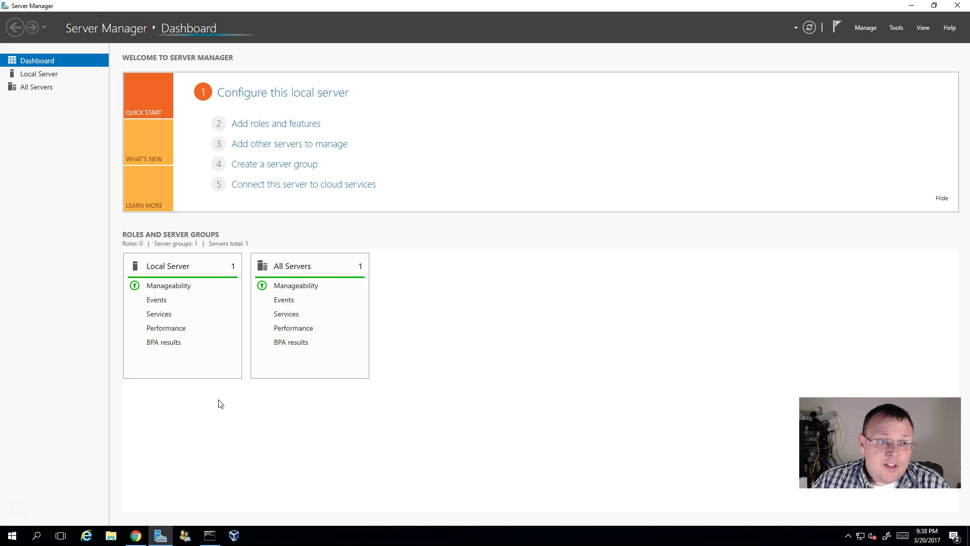
left_click(866, 28)
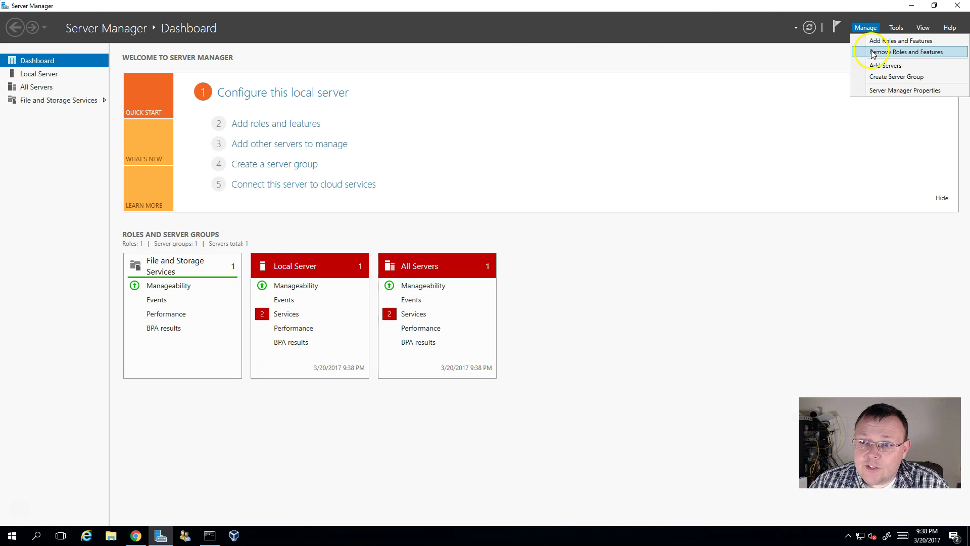
left_click(877, 41)
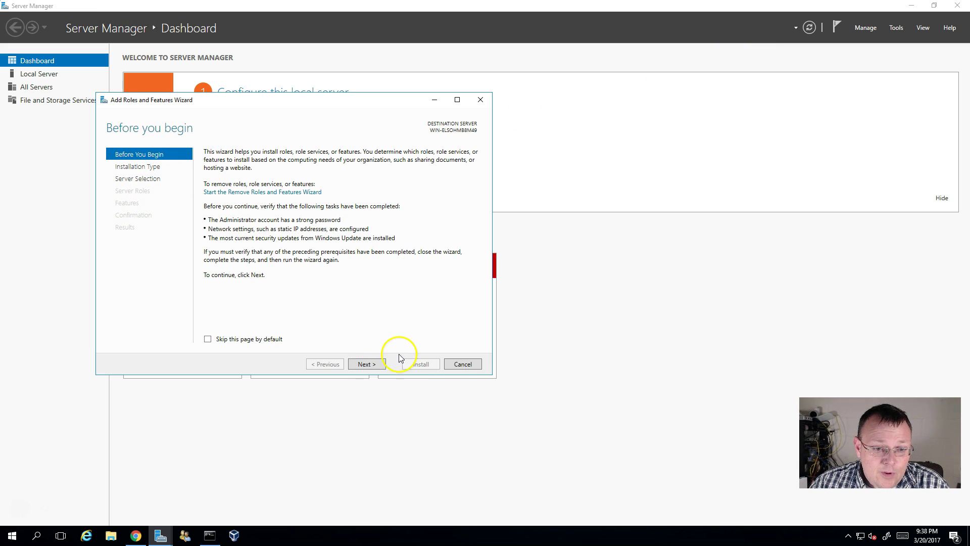
left_click(376, 364)
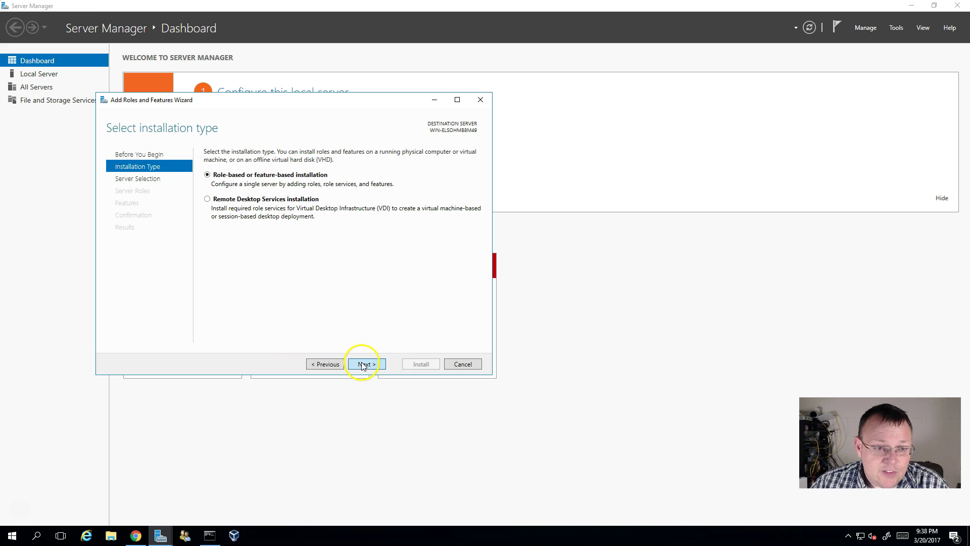
left_click(364, 364)
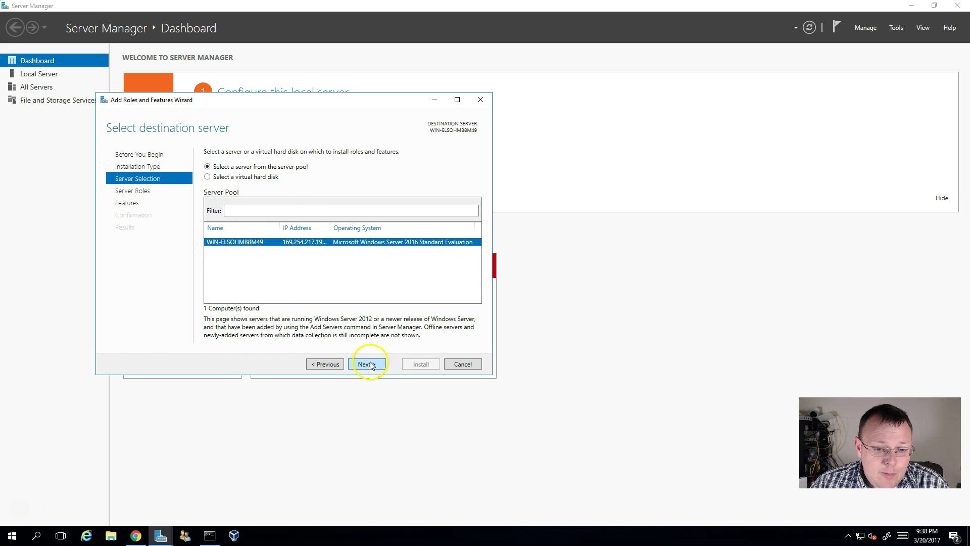
left_click(365, 363)
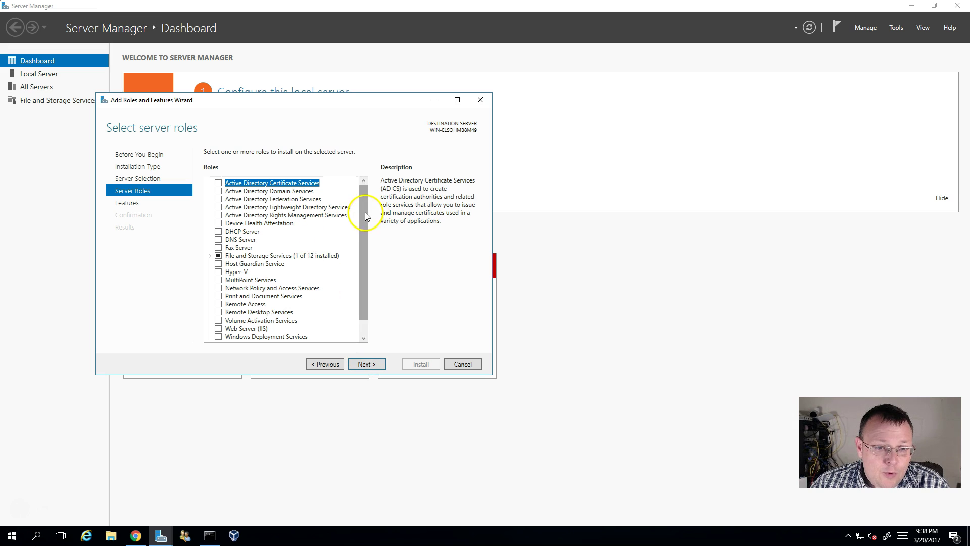
Select Network Policy and Access Services with its management tools and begin installation.
scroll(365, 213, "down", 1)
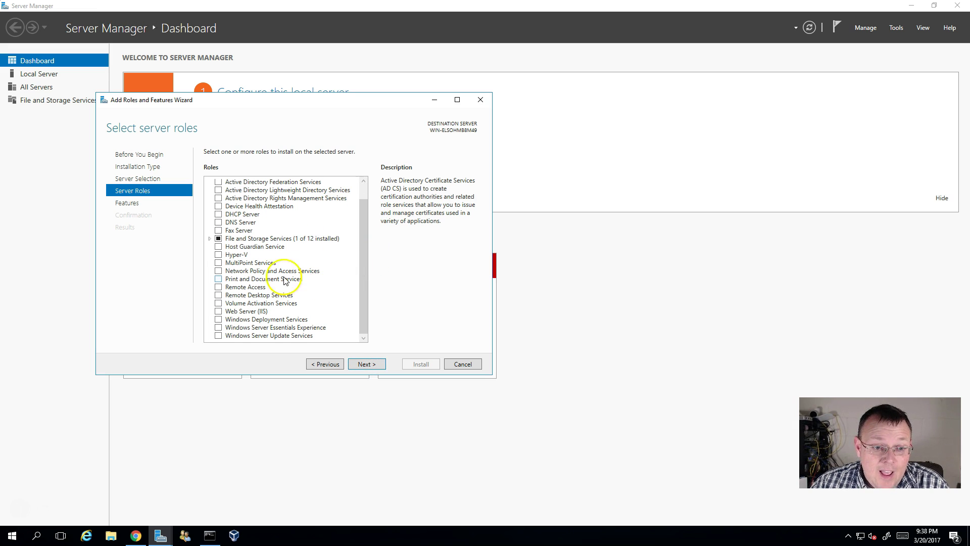
left_click(219, 271)
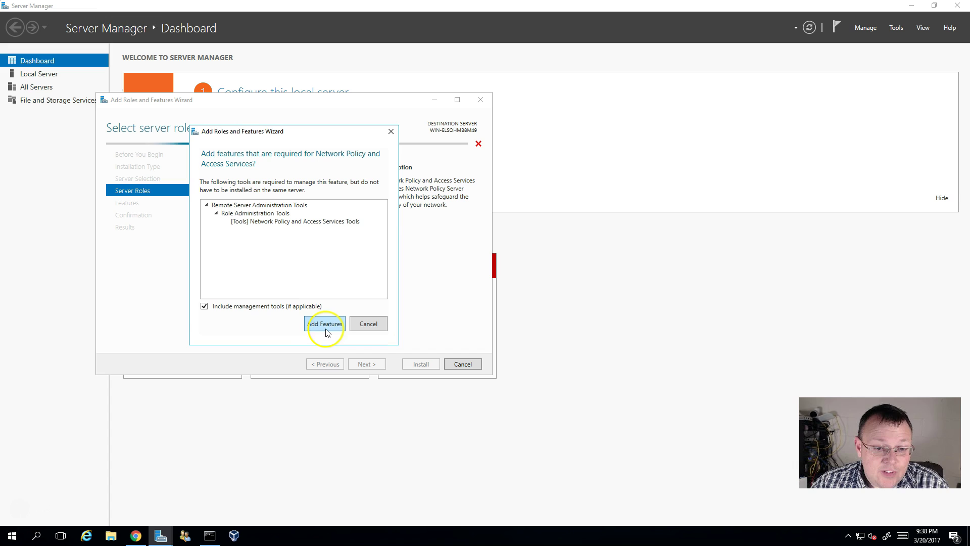
left_click_drag(293, 134, 431, 121)
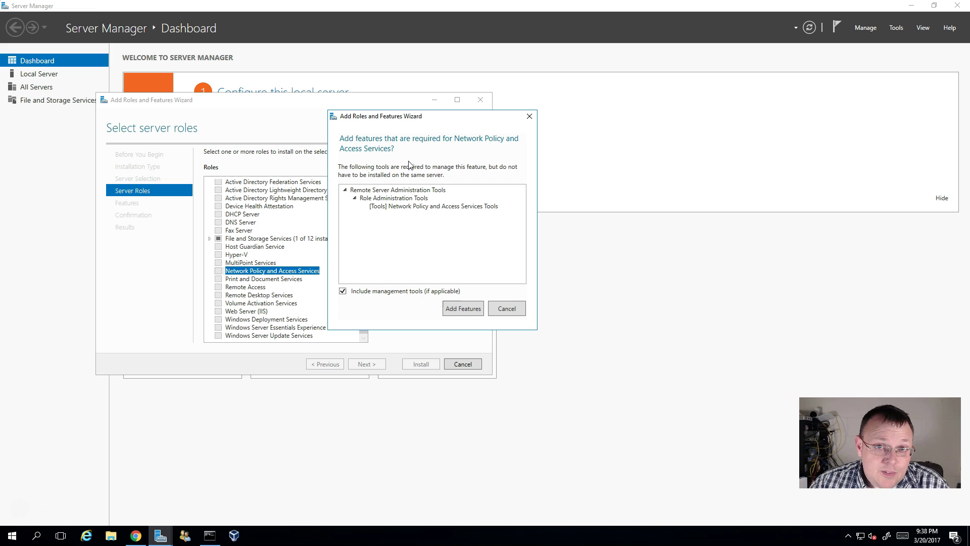
left_click(473, 314)
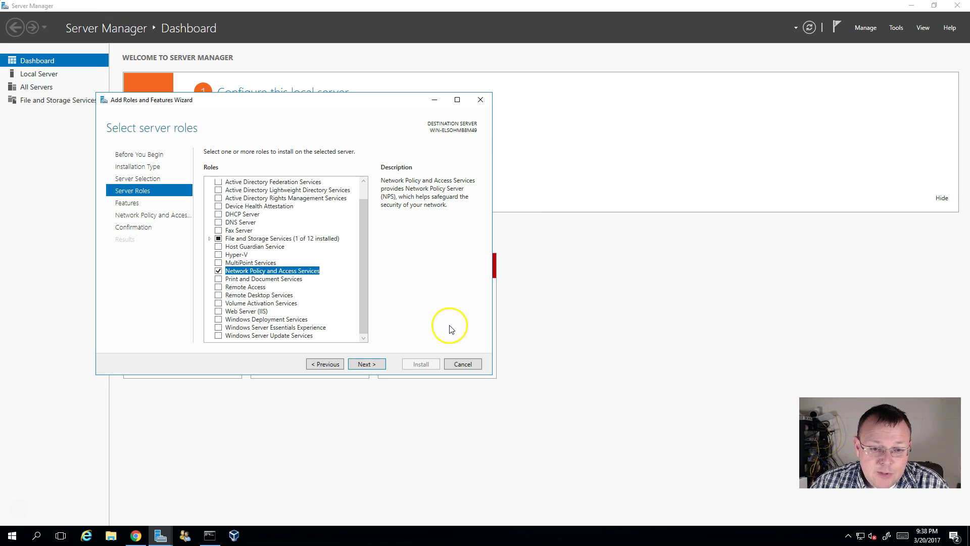
left_click(377, 369)
left_click(376, 366)
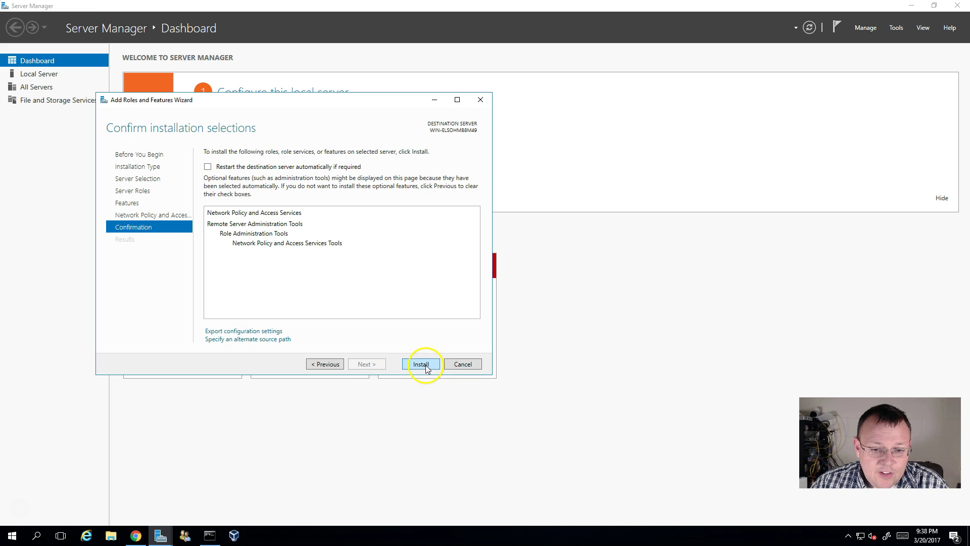
left_click(426, 367)
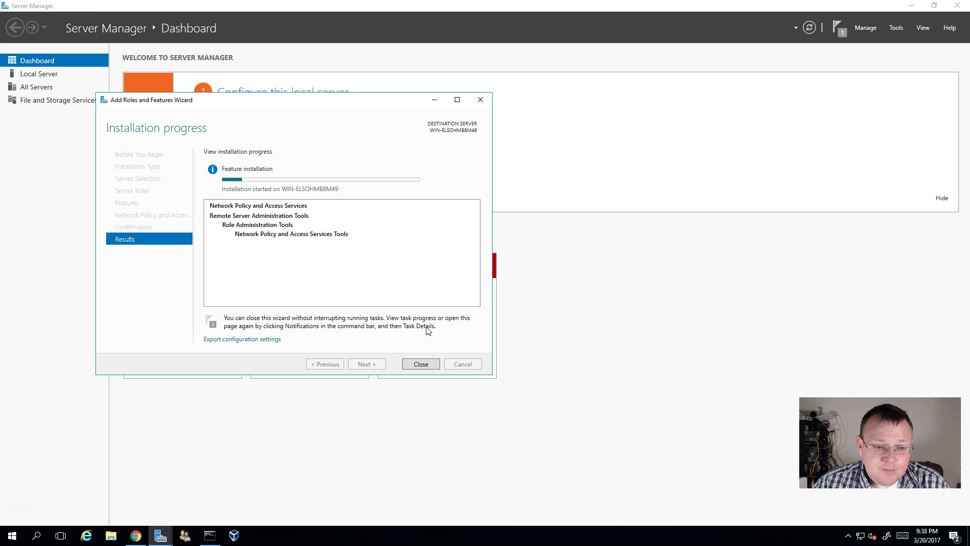
left_click(412, 336)
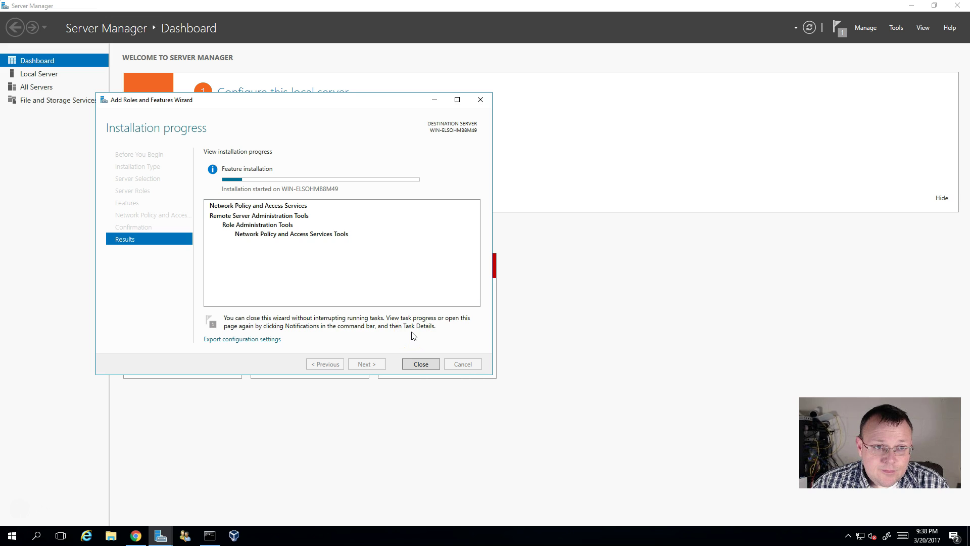
Sign in to the UniFi controller and show the devices list: three switches, two access points.
left_click(136, 535)
left_click(478, 252)
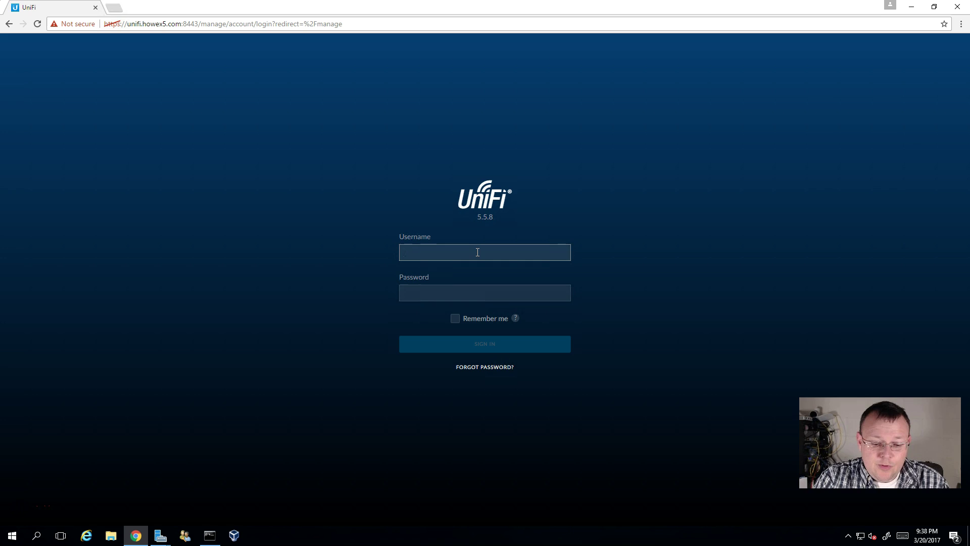
type("whowe")
key("Tab")
type("****")
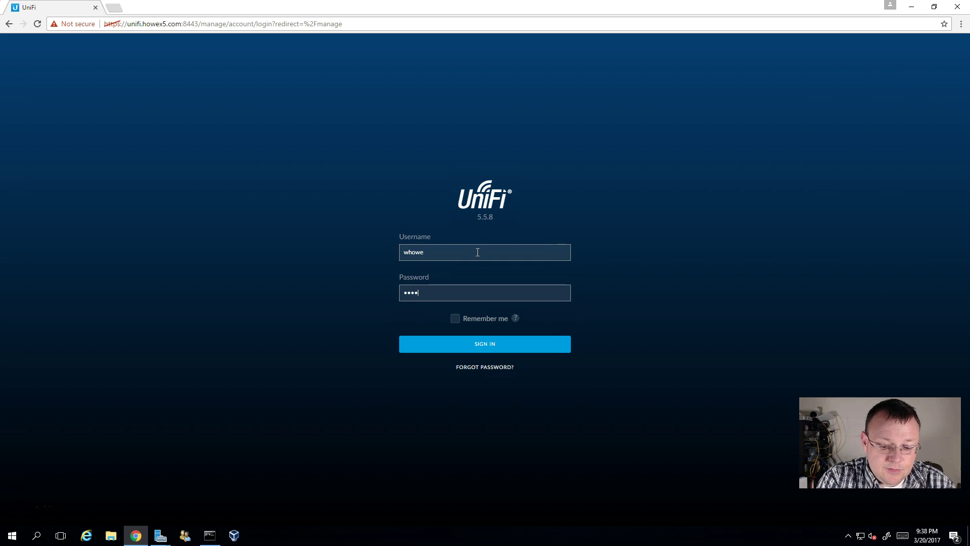
key("Return")
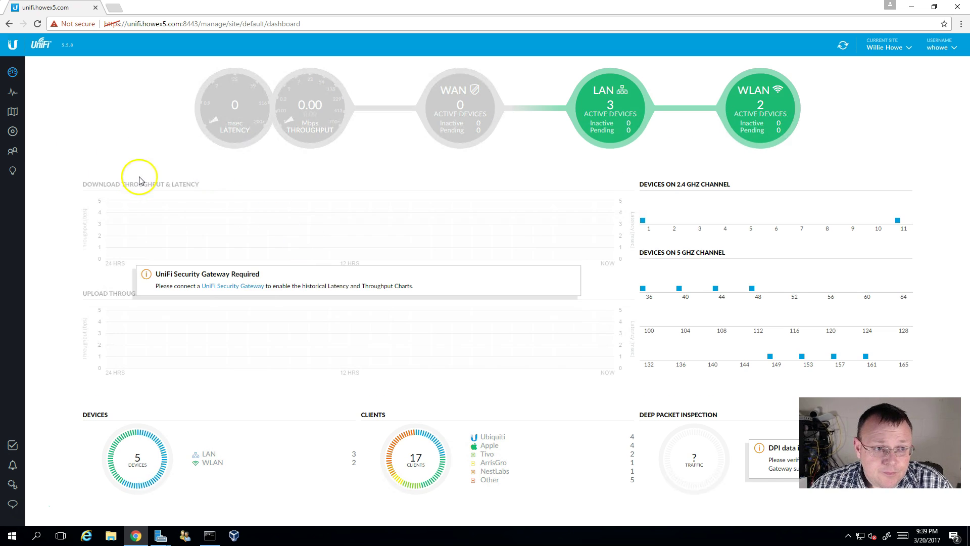
left_click(11, 133)
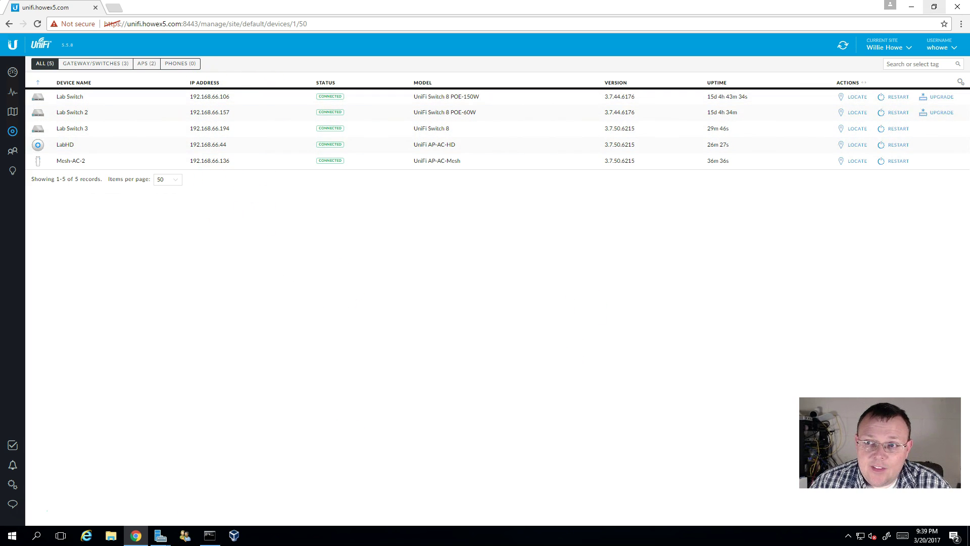
Close the finished install wizard, launch Network Policy Server, and close Server Manager.
left_click(912, 7)
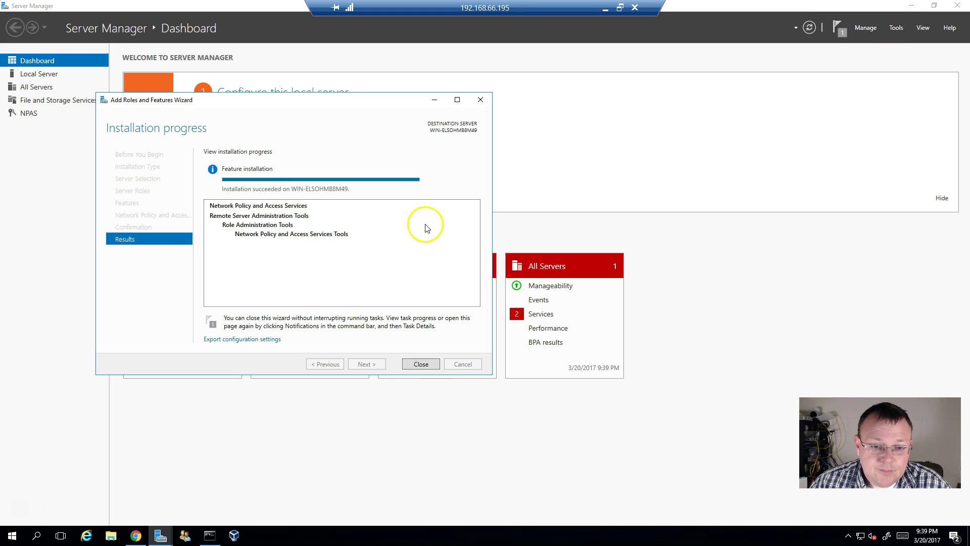
left_click(421, 364)
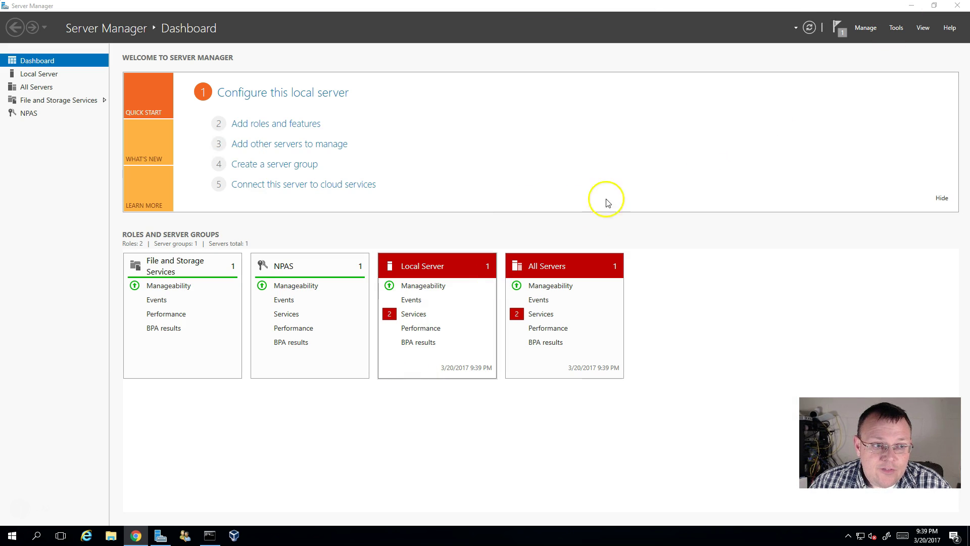
left_click(896, 29)
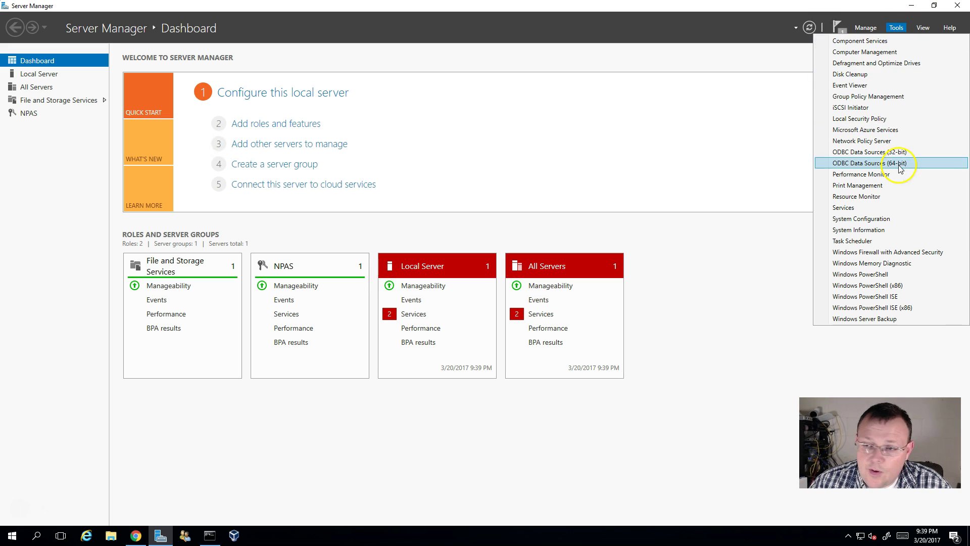
left_click(862, 144)
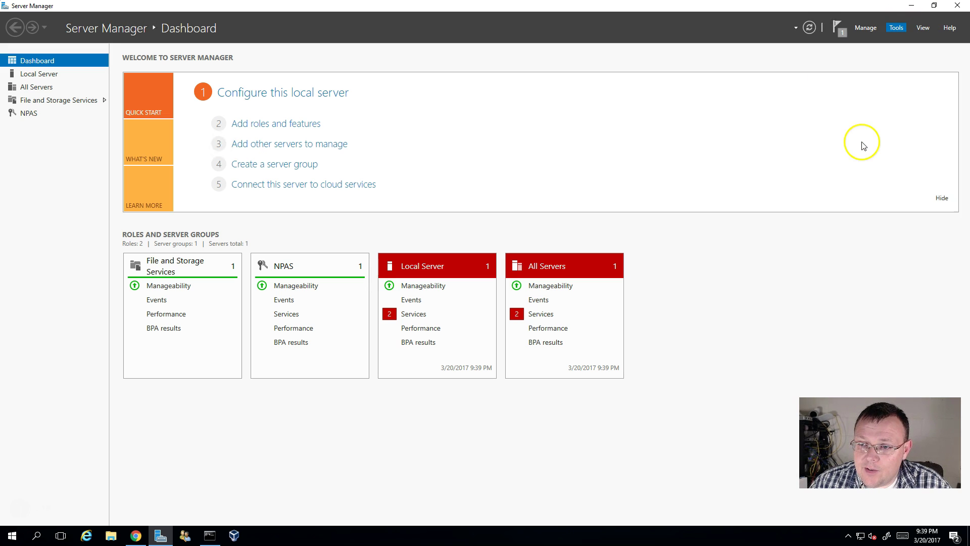
left_click(959, 6)
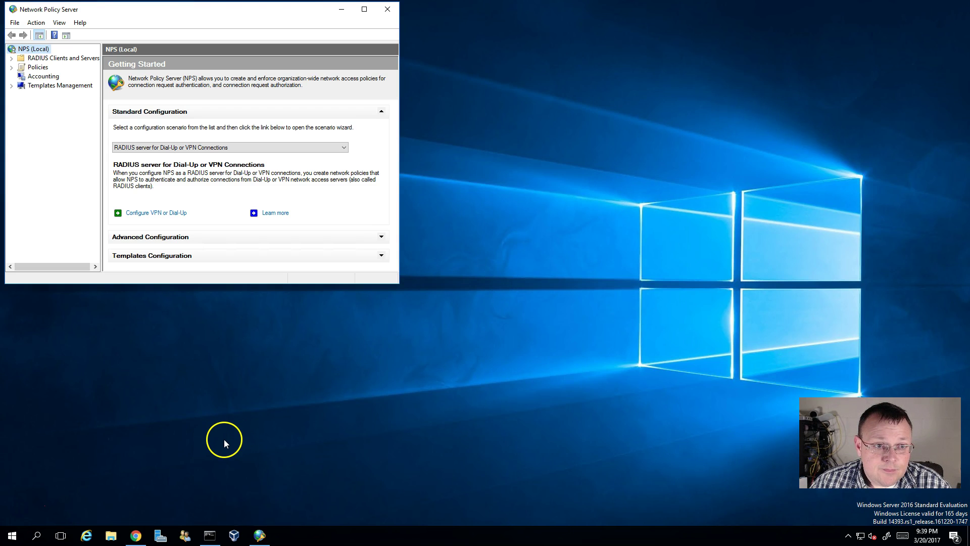
Pin Network Policy Server to the taskbar and center its window.
right_click(260, 535)
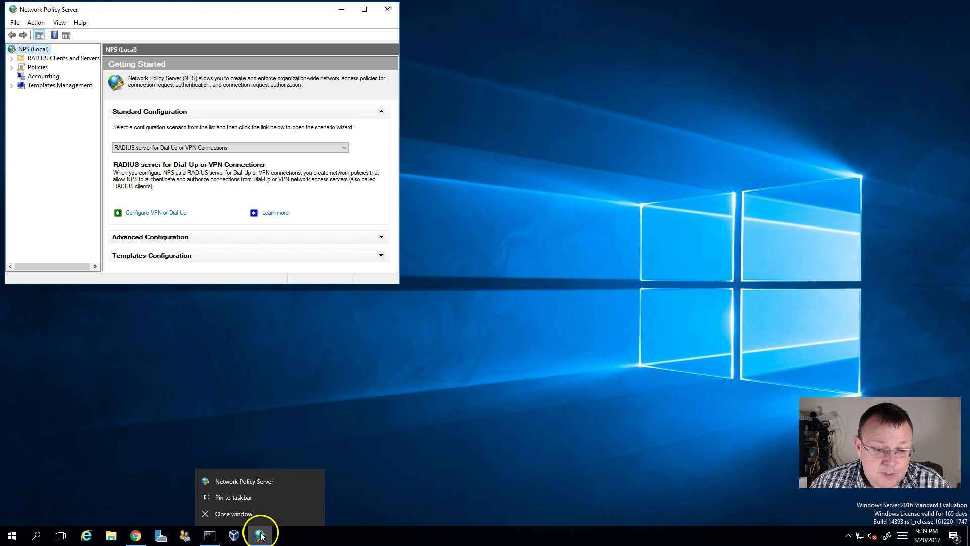
left_click(262, 498)
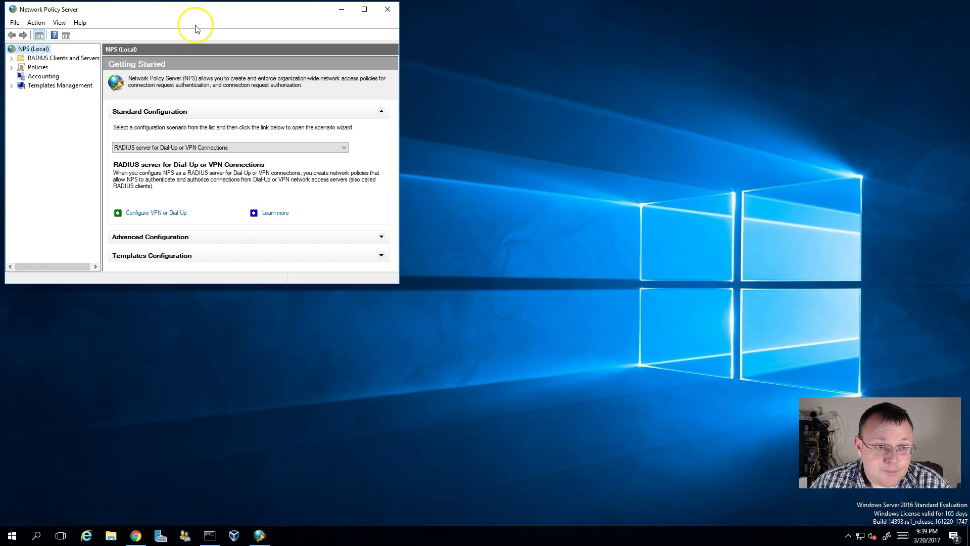
left_click_drag(205, 12, 392, 73)
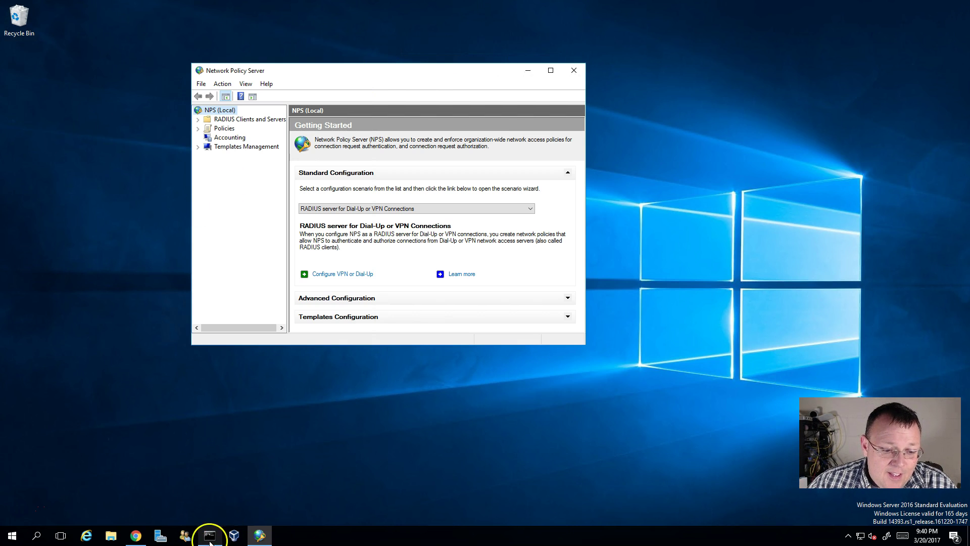
Open Local Users and Groups and review the user's dial-in permission, which allows access.
left_click(183, 535)
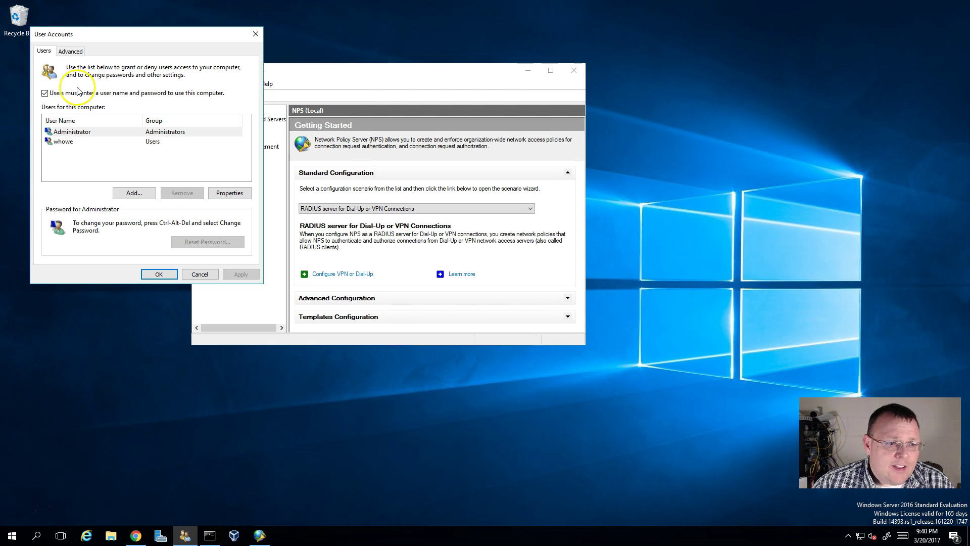
left_click(70, 51)
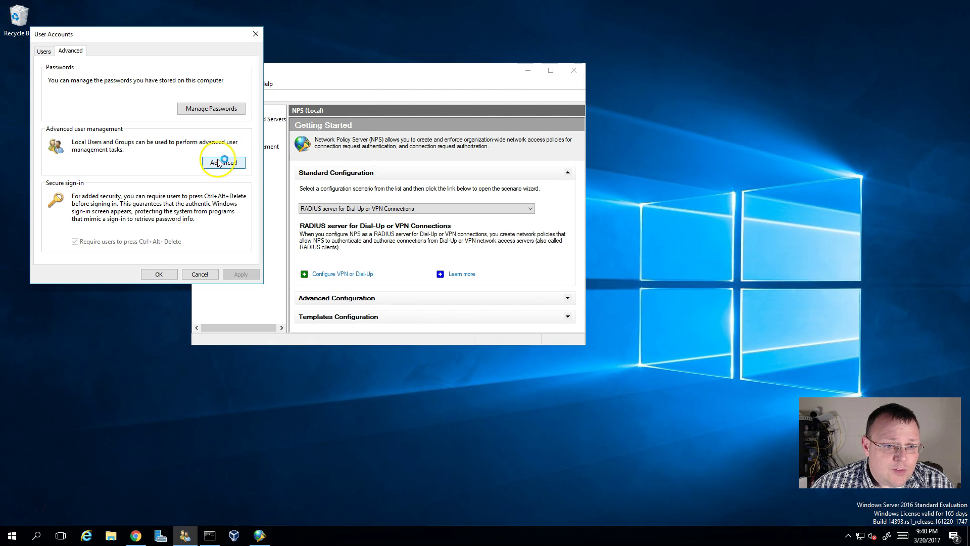
left_click(123, 146)
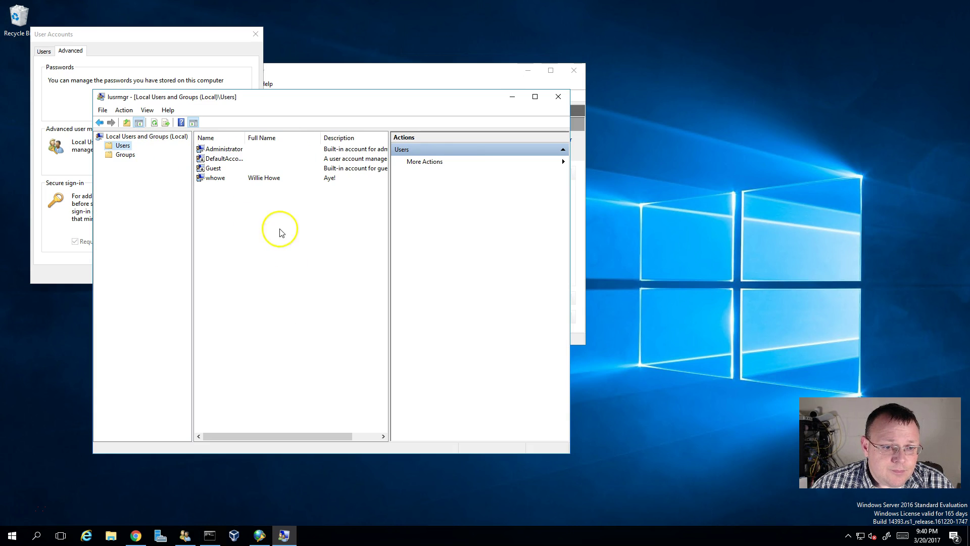
double_click(216, 178)
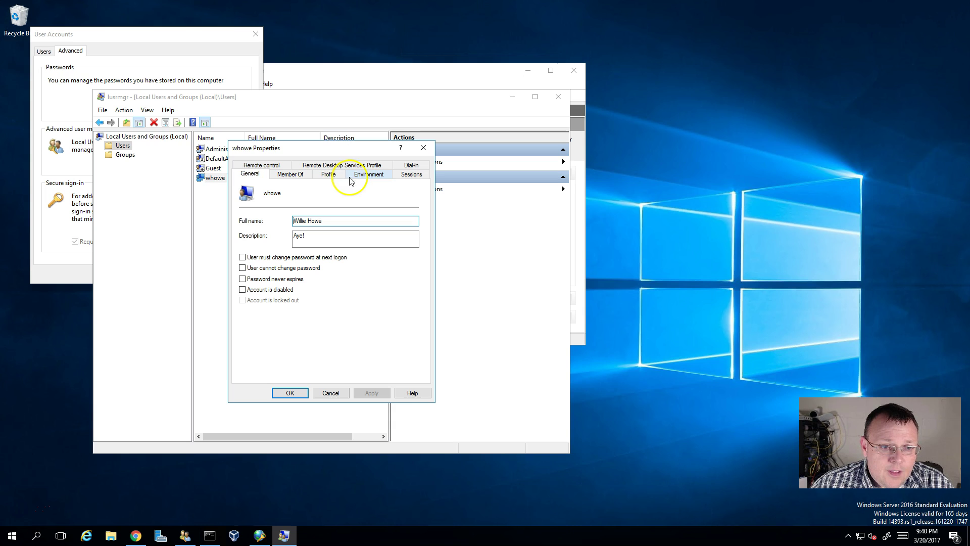
left_click(411, 165)
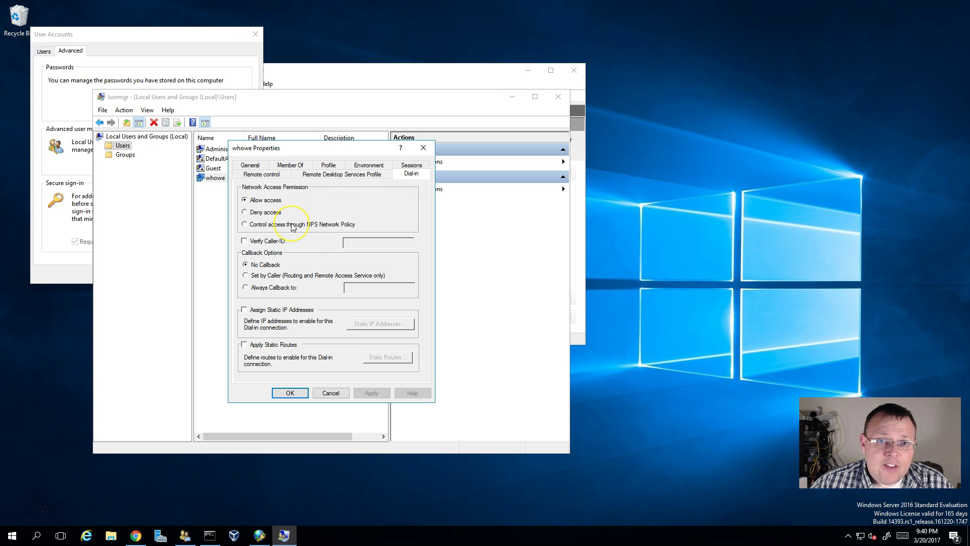
left_click(329, 393)
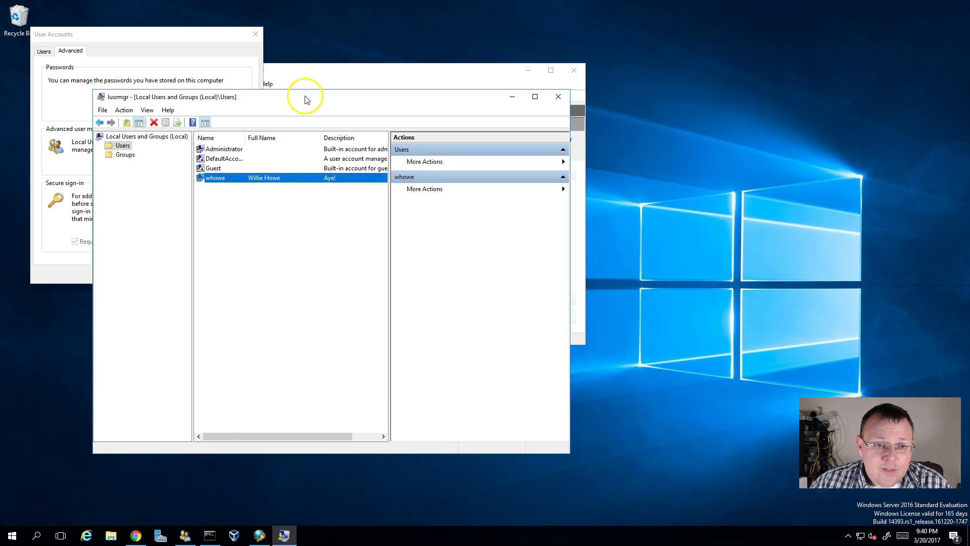
Create a local group 'UniFi', described as UniFi Radius, containing the new user.
left_click_drag(303, 95, 418, 82)
left_click(241, 143)
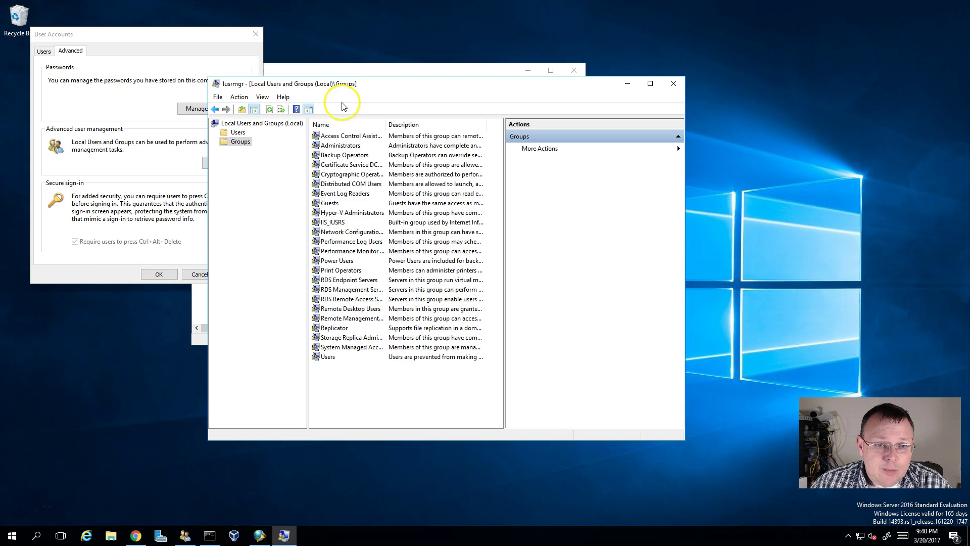
mouse_move(340, 84)
left_mouse_down()
mouse_move(280, 141)
mouse_move(365, 77)
left_mouse_up()
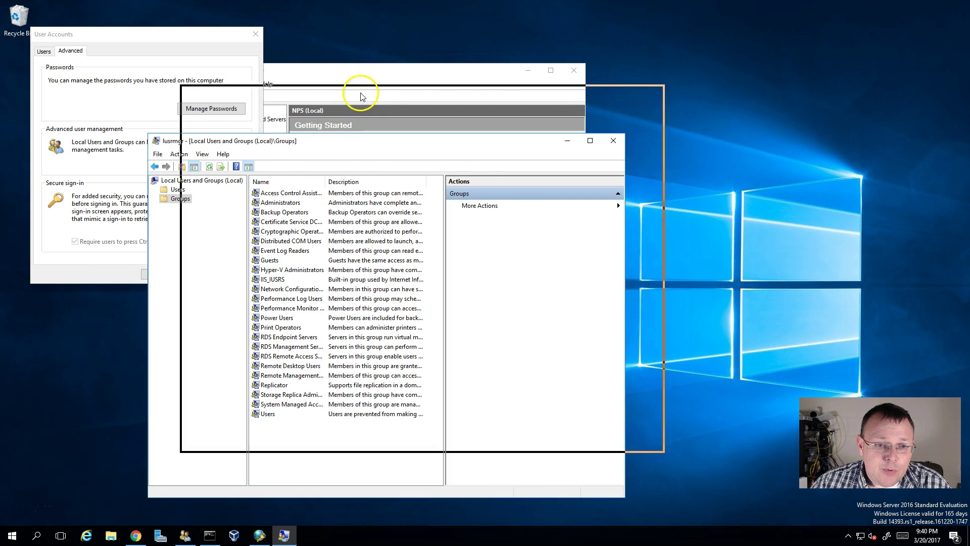
right_click(230, 126)
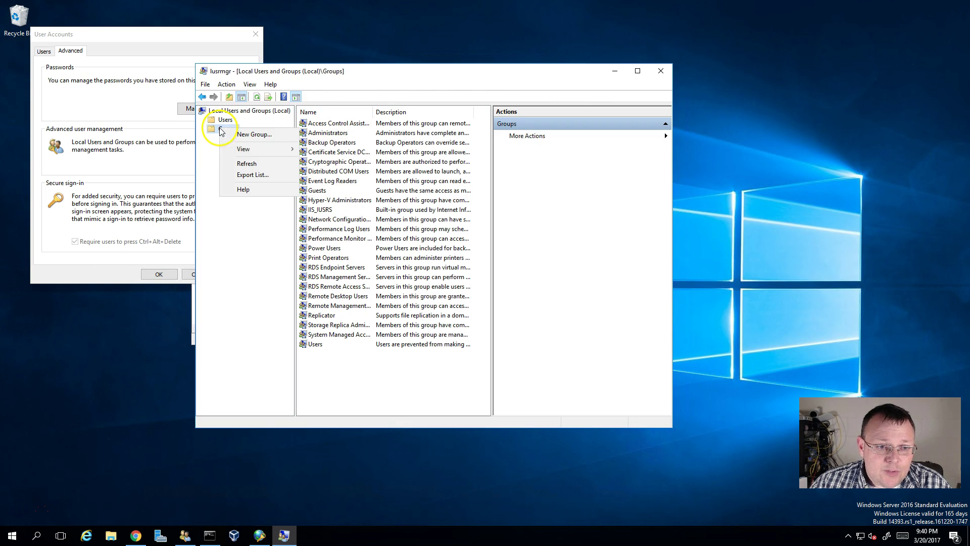
left_click(242, 136)
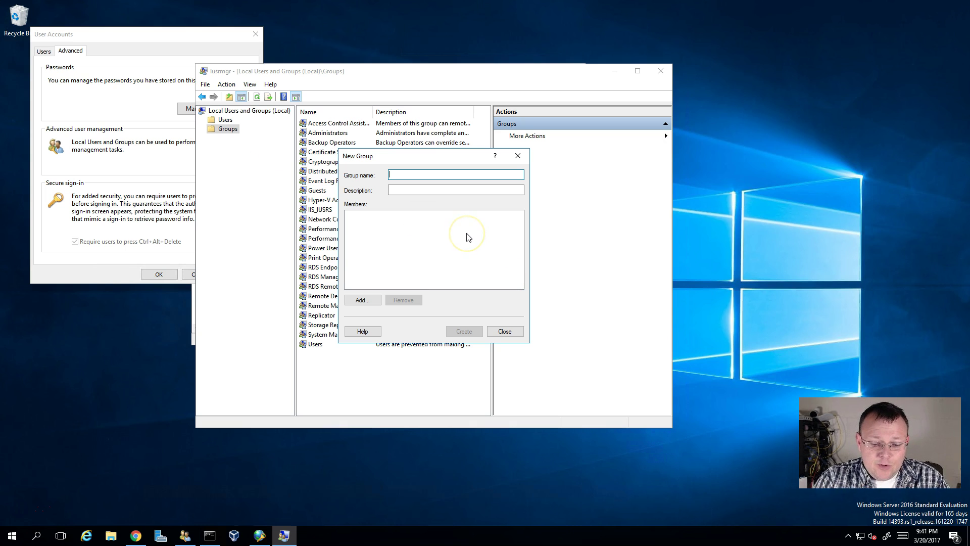
type("UniFi")
key("Tab")
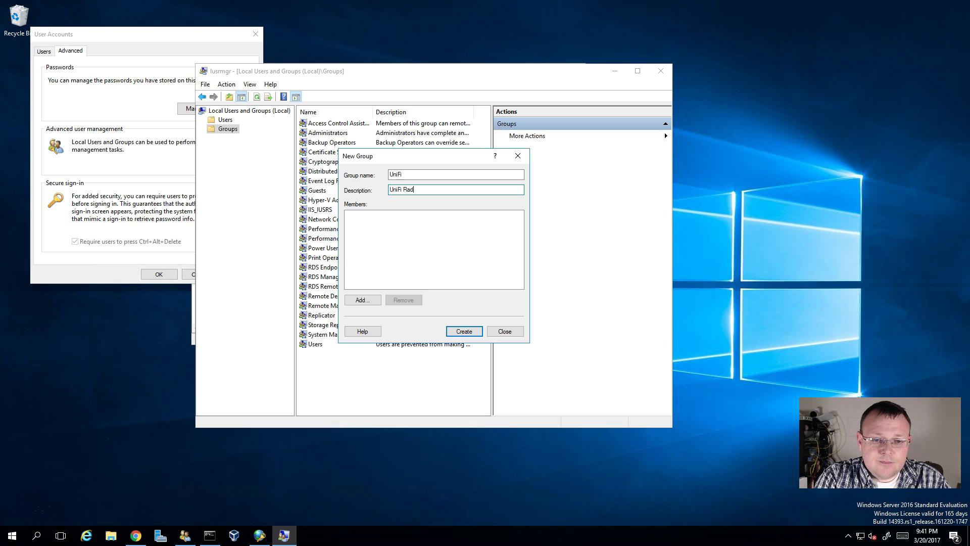
left_click(360, 300)
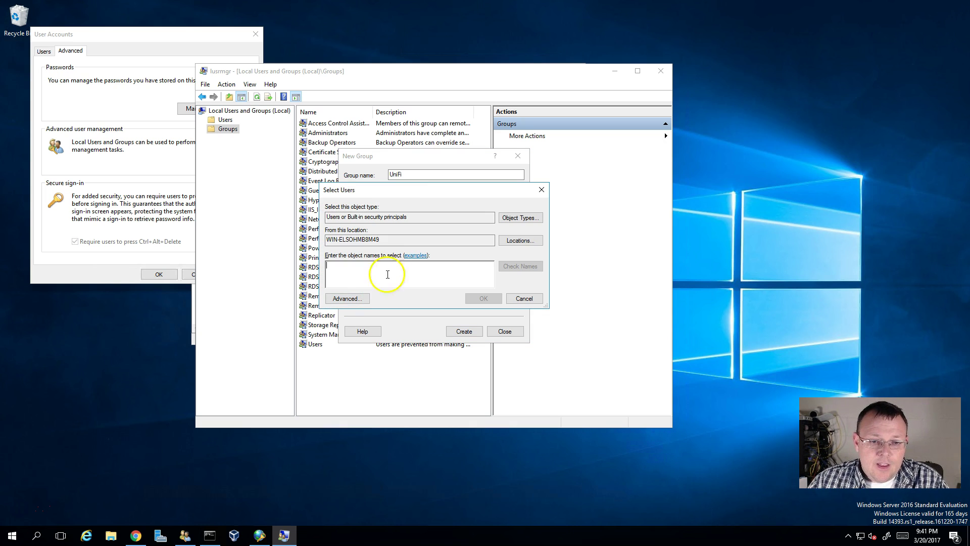
type("whowe")
key("Return")
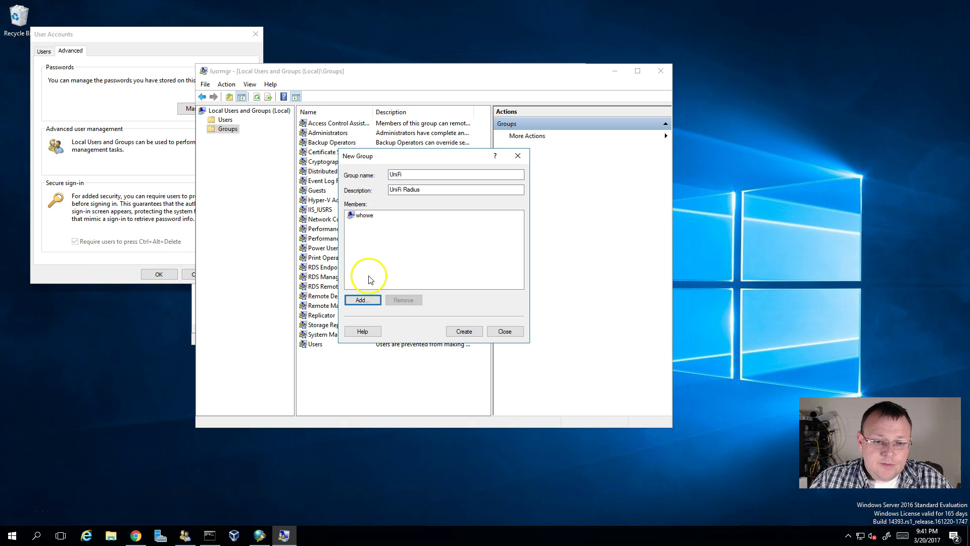
left_click(461, 332)
left_click(500, 335)
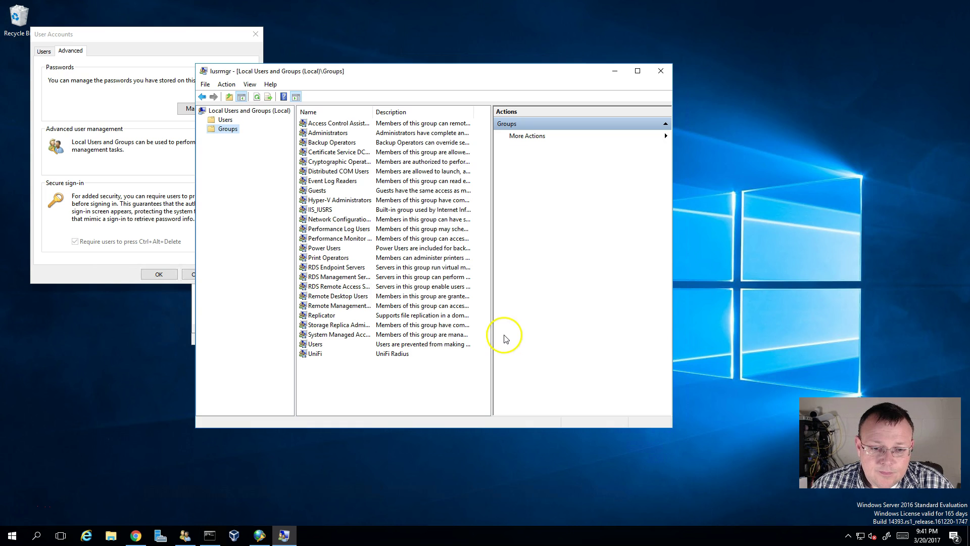
Check the UniFi group's membership, then close Local Users and Groups.
left_click(321, 355)
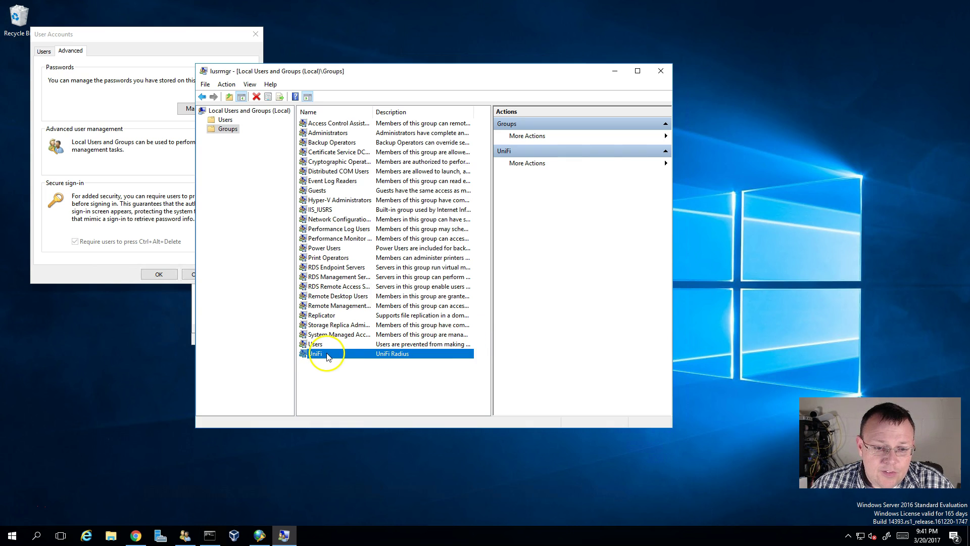
double_click(320, 355)
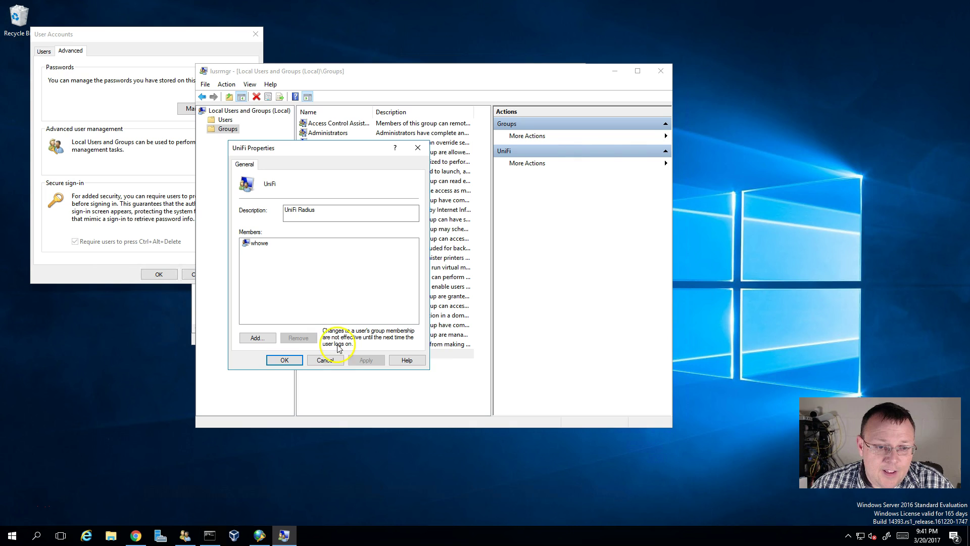
left_click(325, 360)
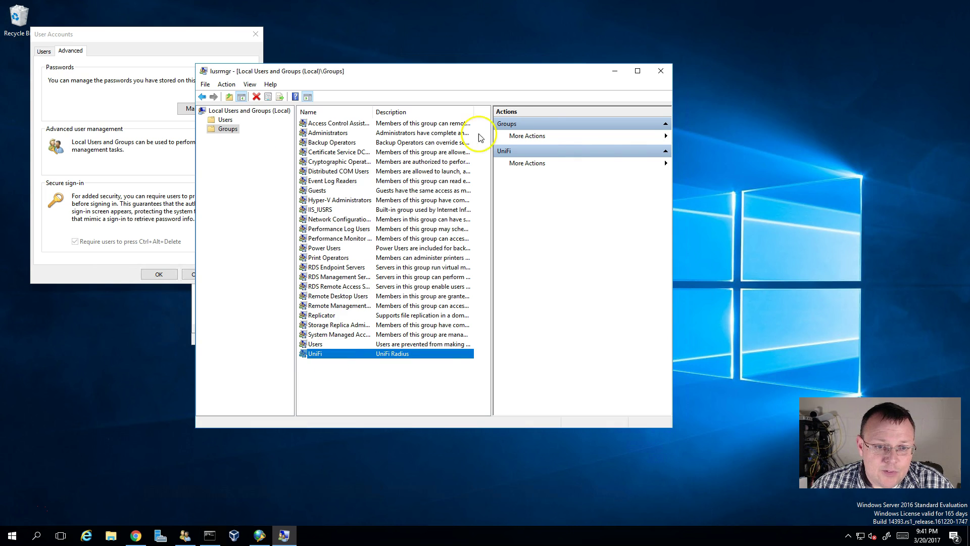
left_click(661, 70)
Maximize Network Policy Server and start a new network policy named 'UniFi'.
left_click(158, 273)
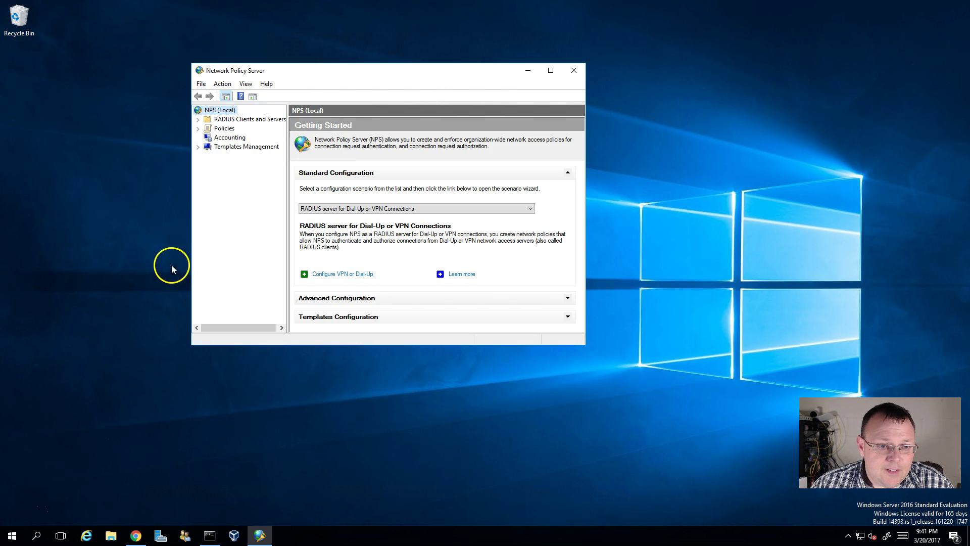
left_click(549, 73)
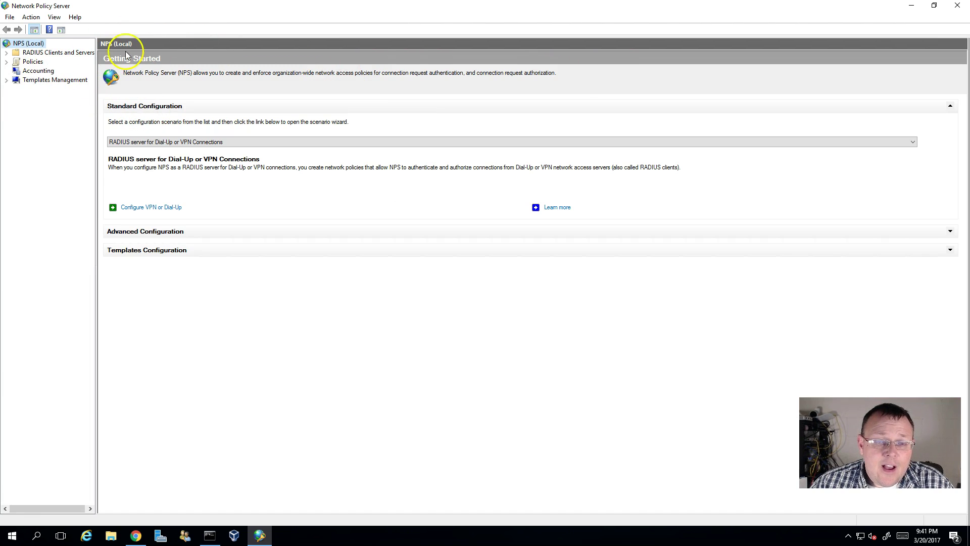
left_click(6, 52)
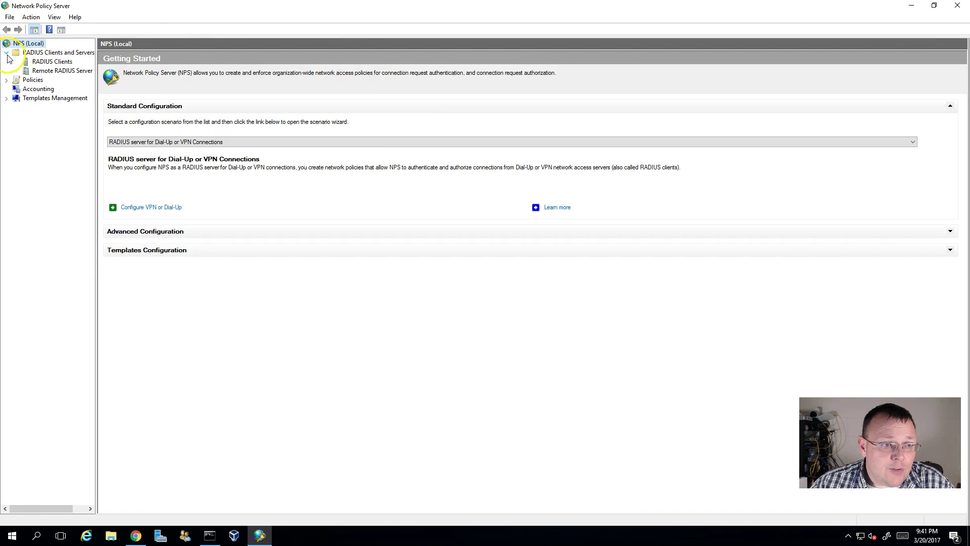
left_click(6, 80)
left_click(53, 99)
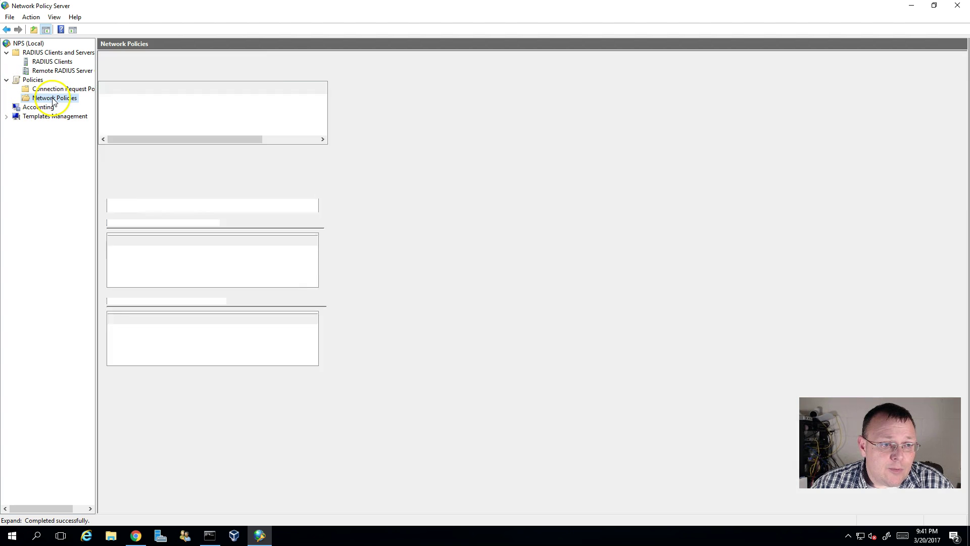
right_click(66, 102)
left_click(81, 101)
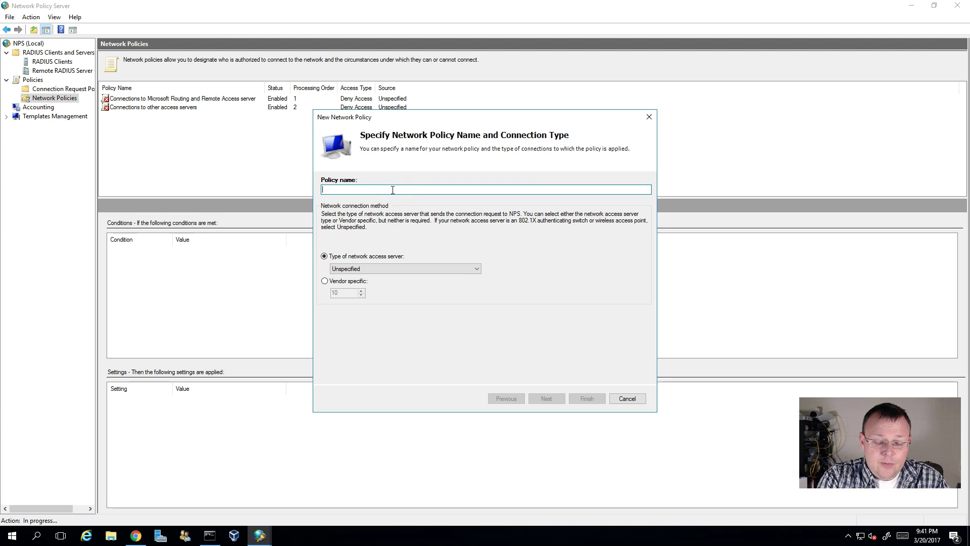
type("UniFi")
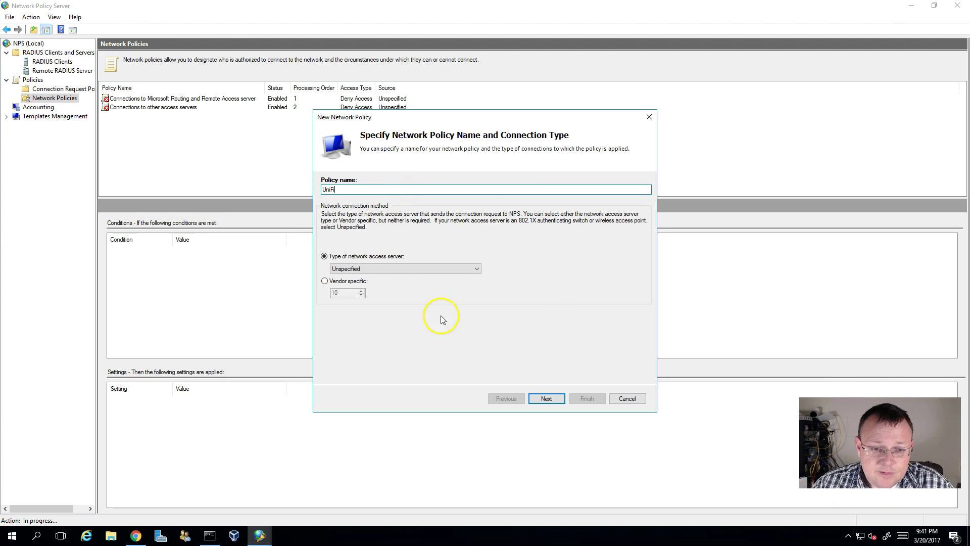
Add a Windows Groups condition requiring the UniFi group.
left_click(546, 399)
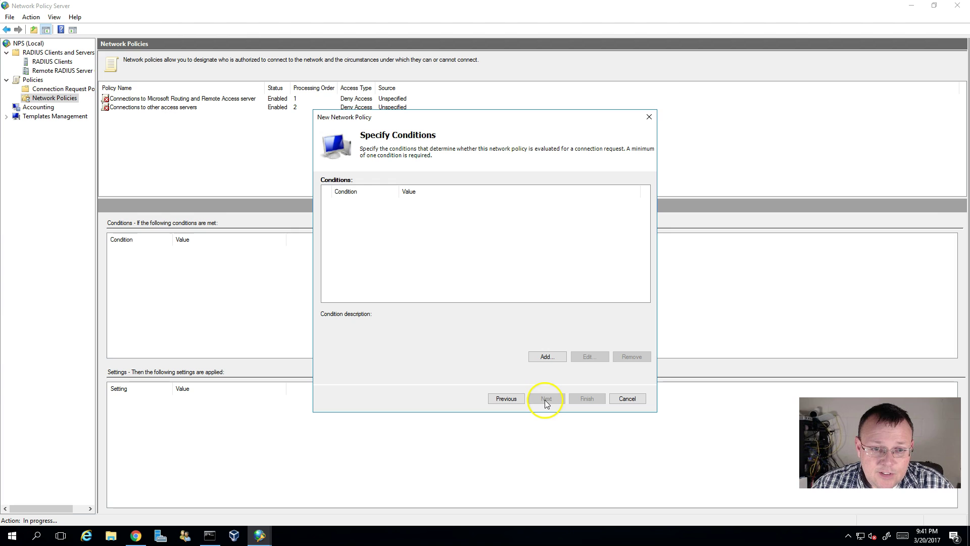
left_click(558, 361)
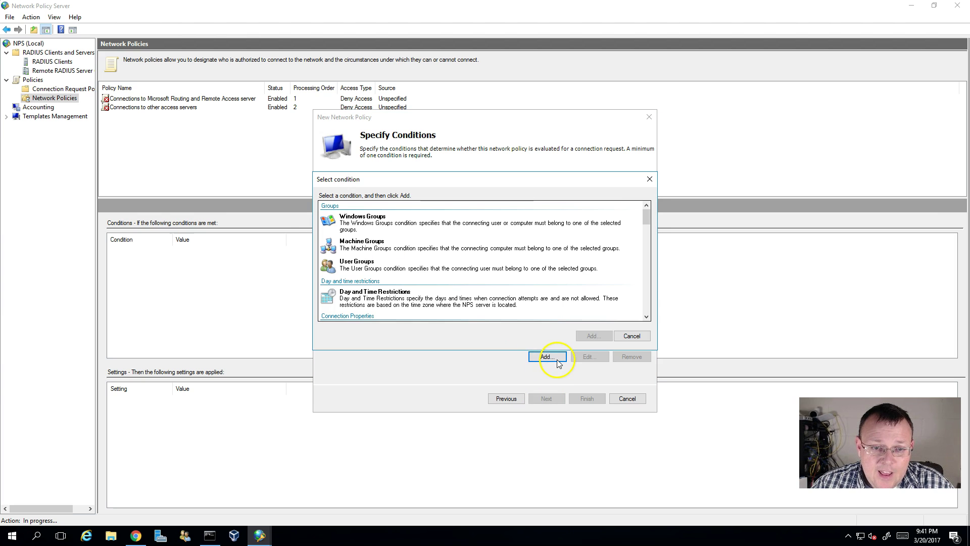
left_click(390, 228)
left_click(594, 336)
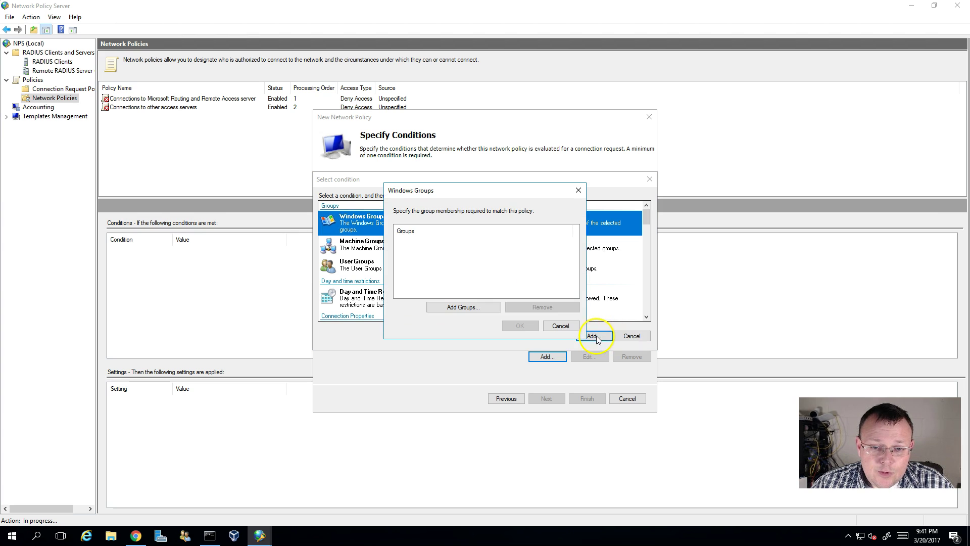
left_click(468, 307)
type("U")
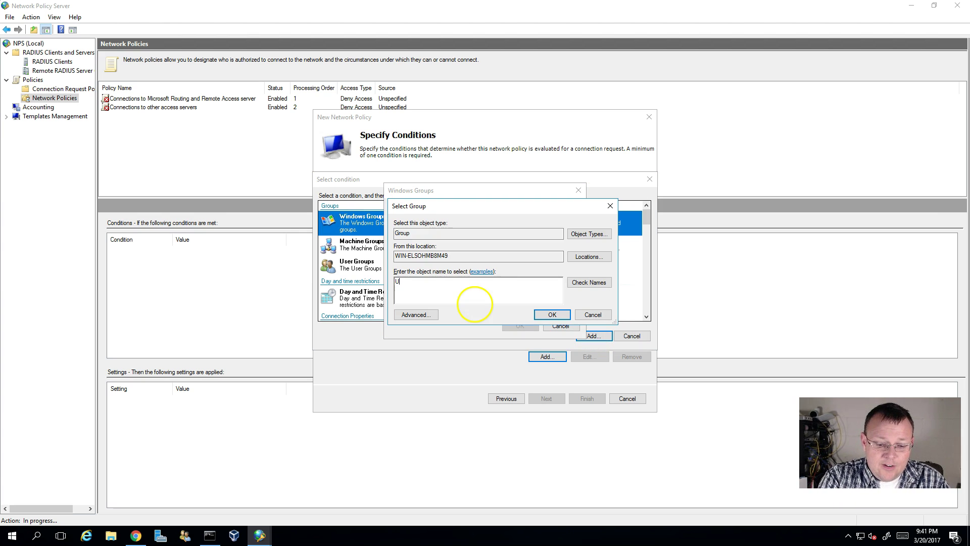
type("ni")
key("Return")
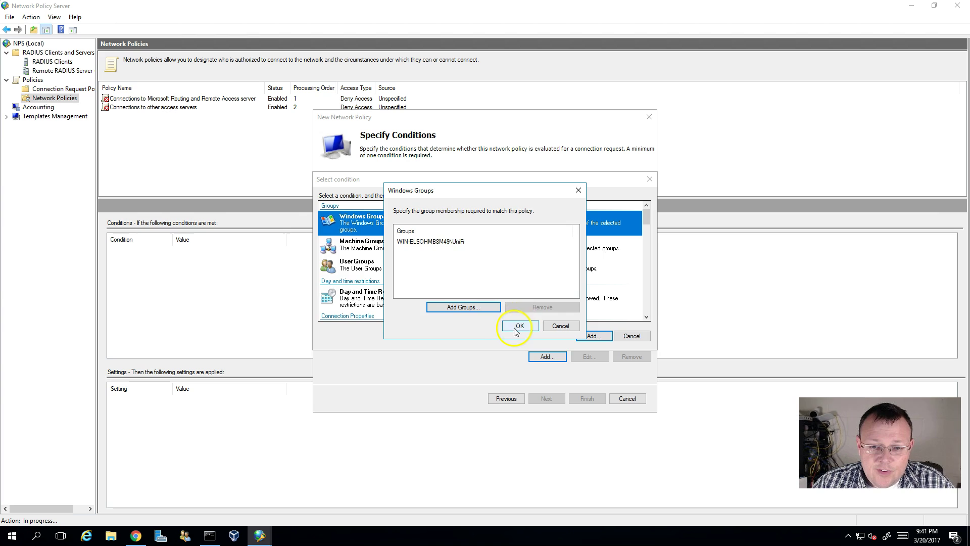
left_click(520, 326)
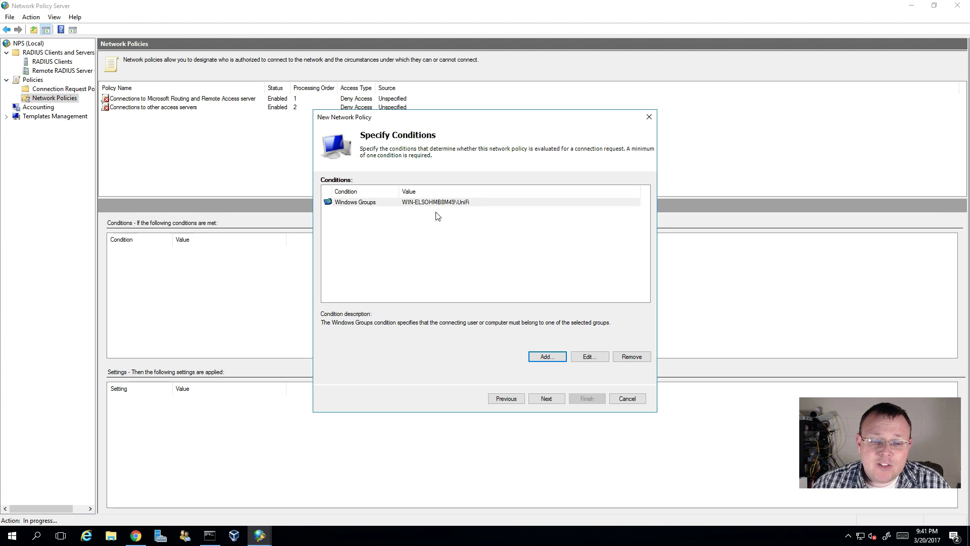
Grant access and add Protected EAP (PEAP) as the policy's authentication method.
left_click(545, 398)
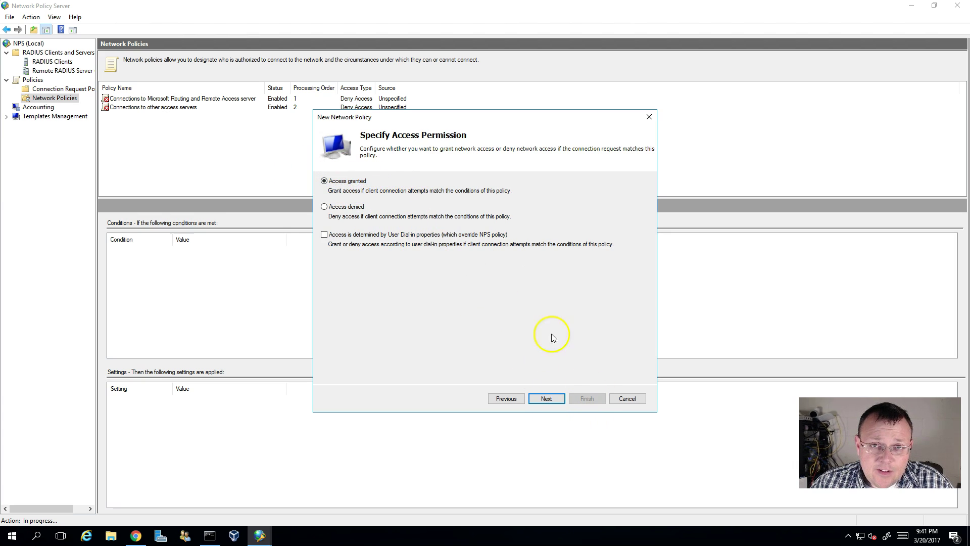
left_click(545, 397)
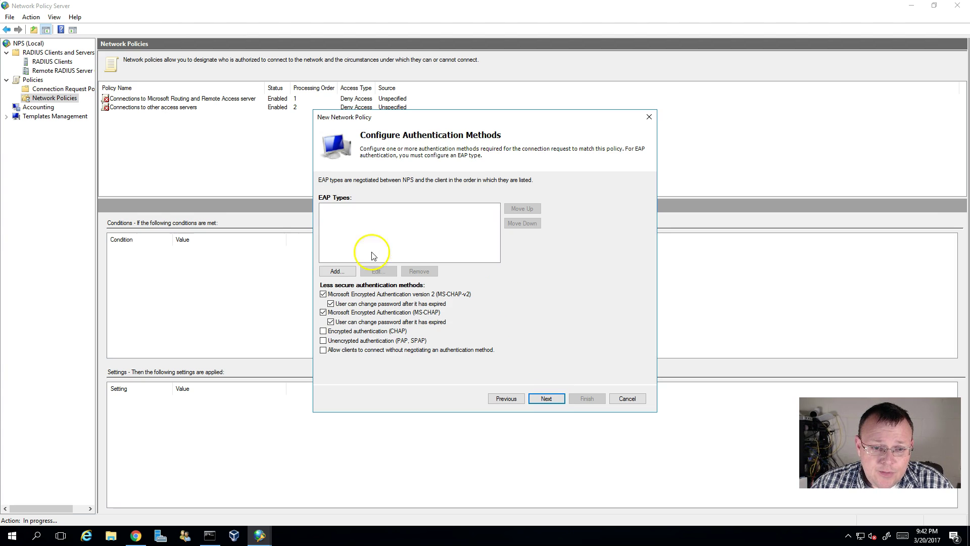
left_click(338, 271)
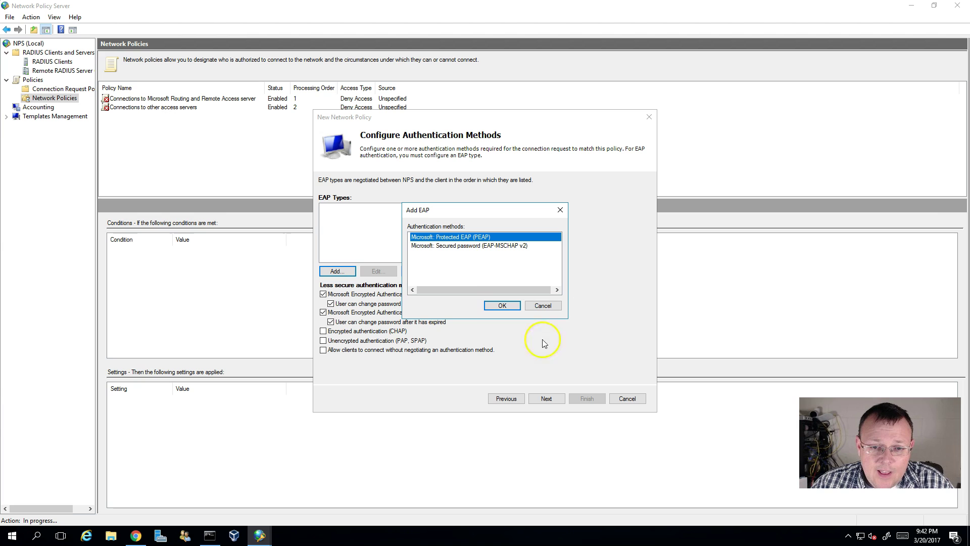
left_click(504, 304)
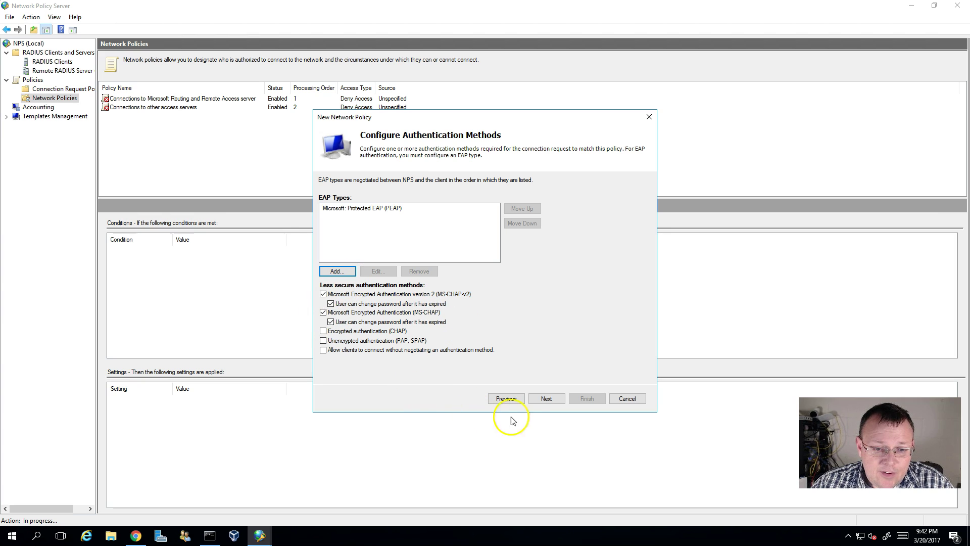
left_click(556, 400)
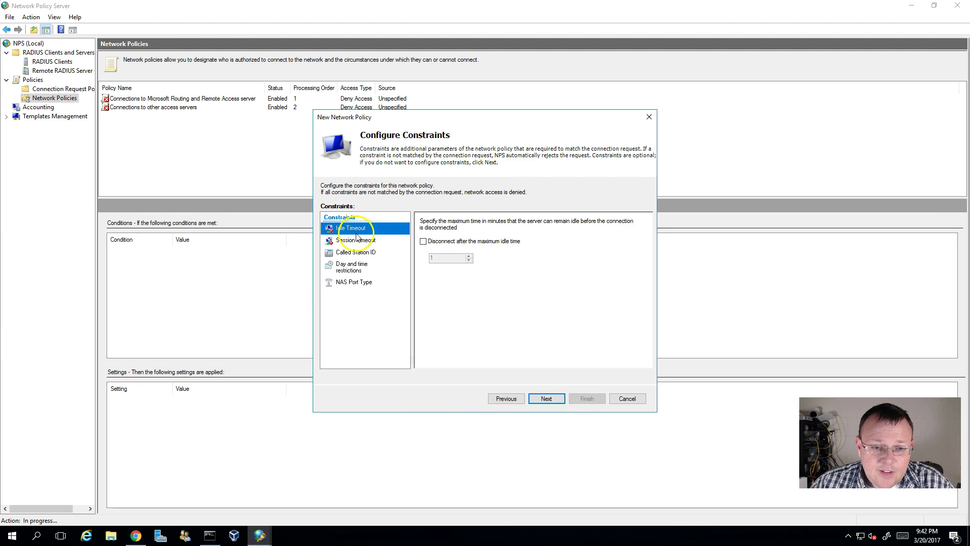
Review the NAS Port Type, session and idle timeout constraints, then reach the summary.
left_click(362, 285)
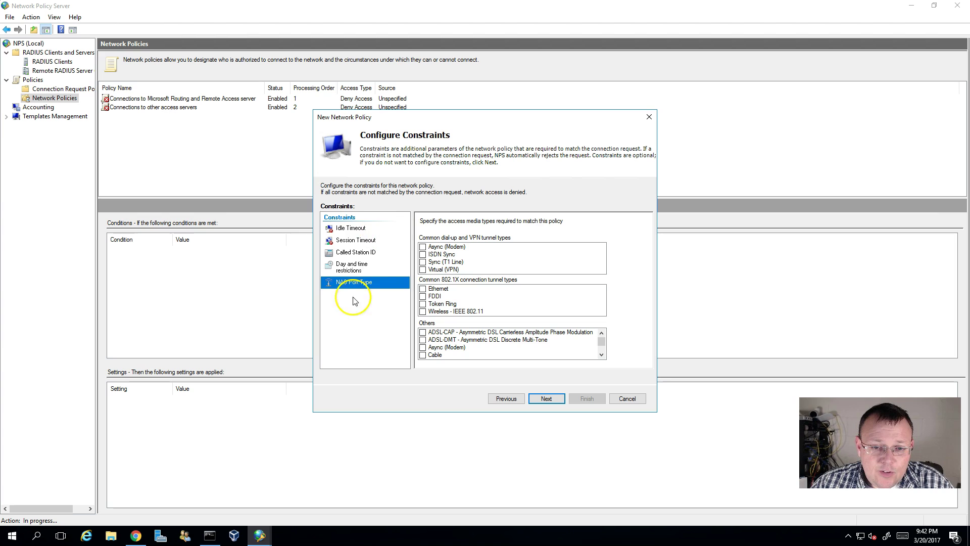
left_click(356, 240)
left_click(357, 229)
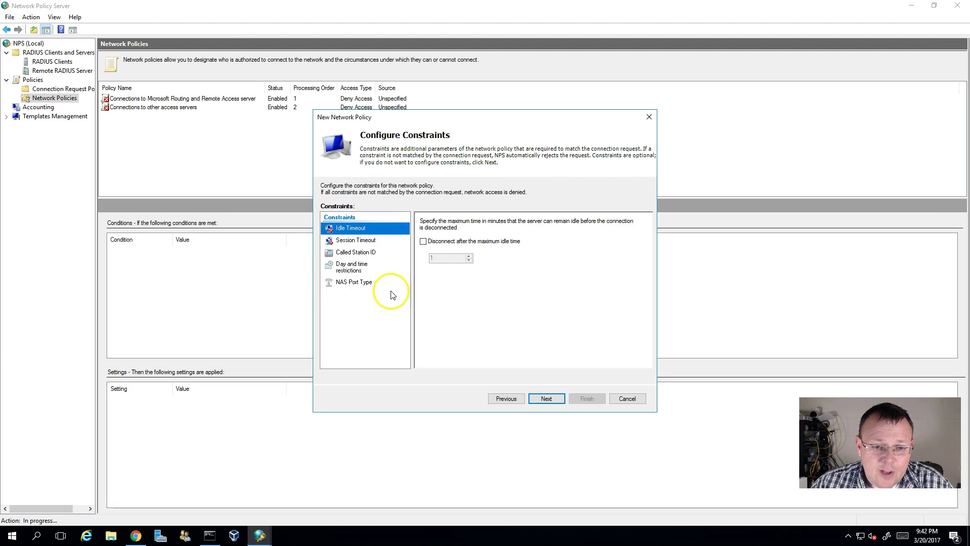
left_click(548, 399)
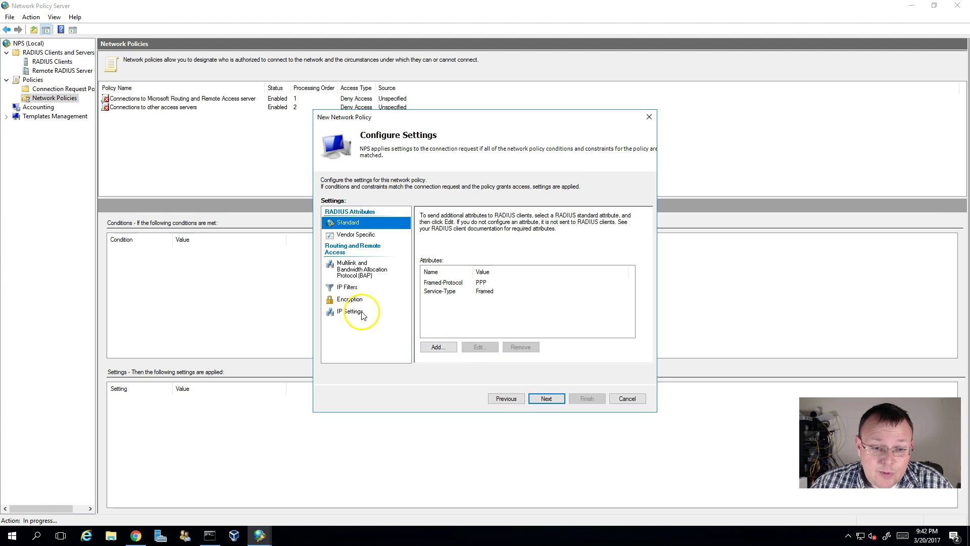
left_click(550, 399)
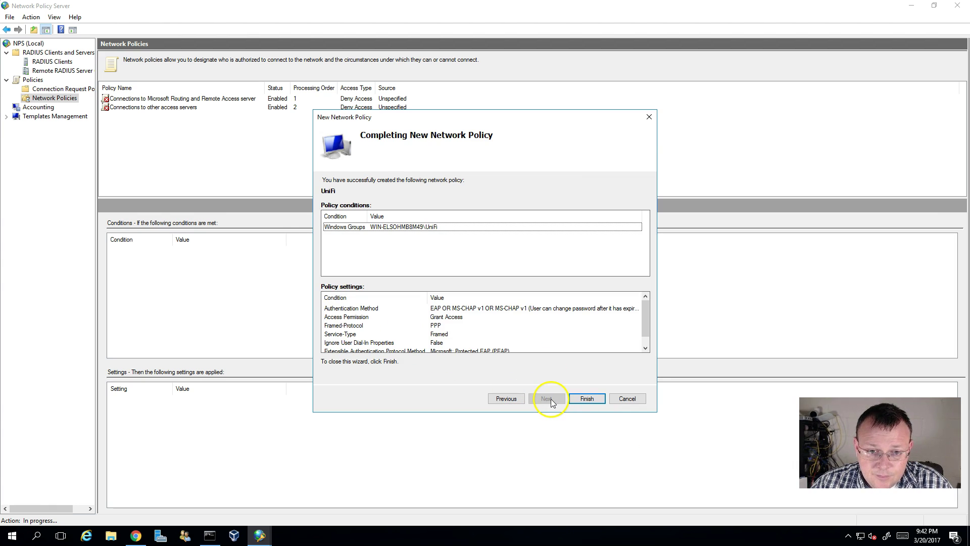
Finish the UniFi policy, move it up twice to first, and view the empty RADIUS Clients list.
left_click(587, 399)
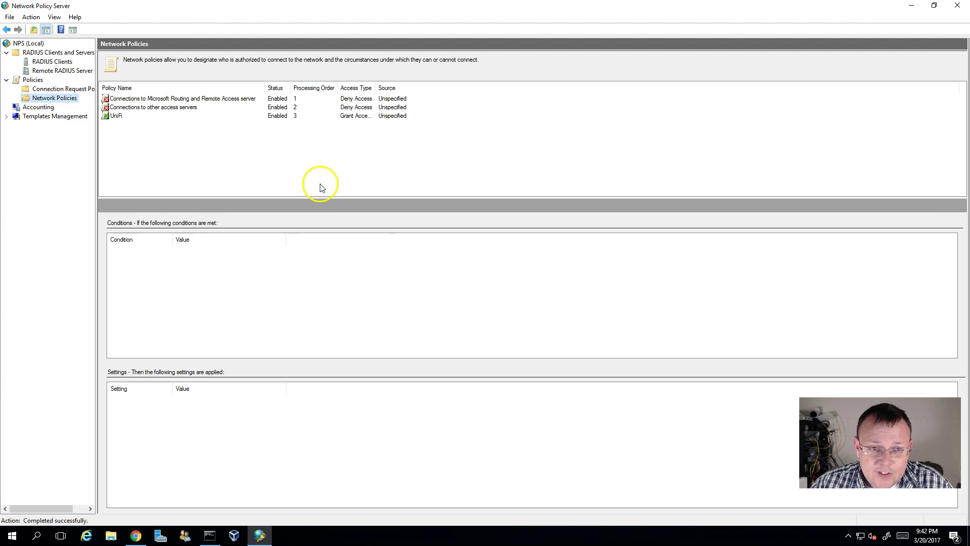
left_click(119, 117)
right_click(120, 119)
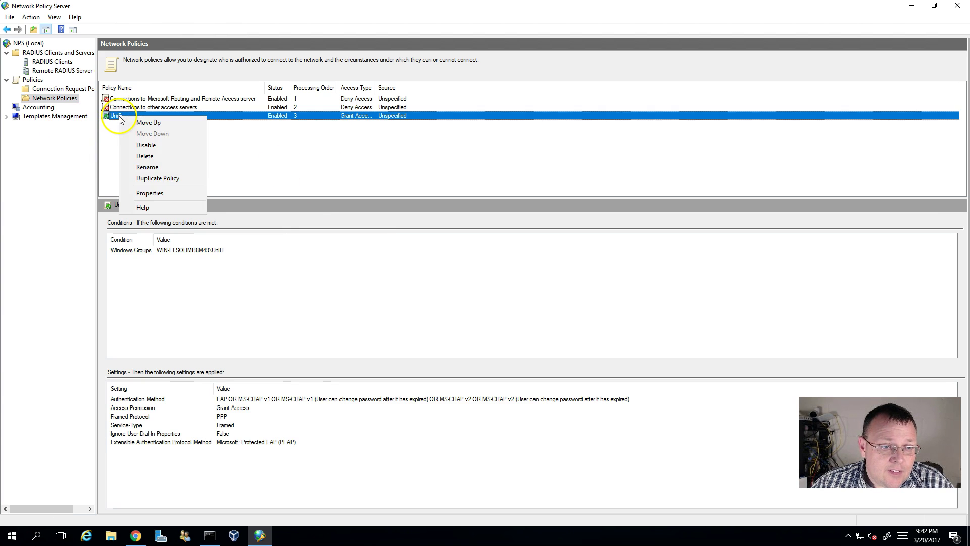
left_click(136, 123)
right_click(136, 109)
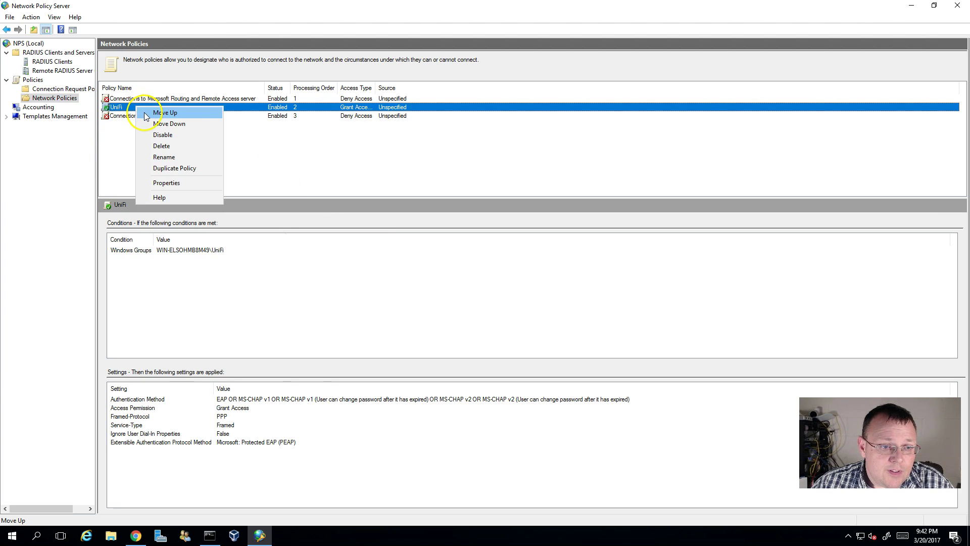
left_click(147, 113)
left_click(55, 90)
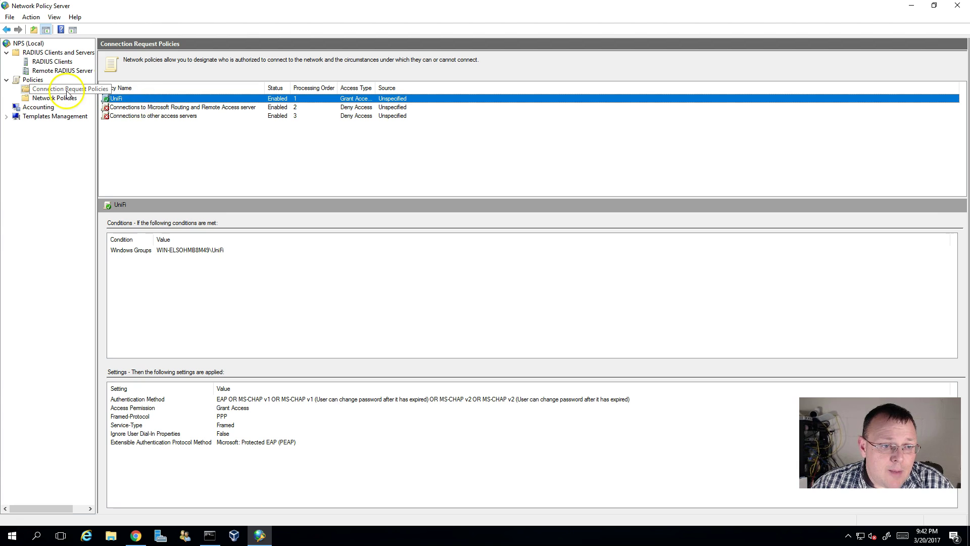
left_click(54, 62)
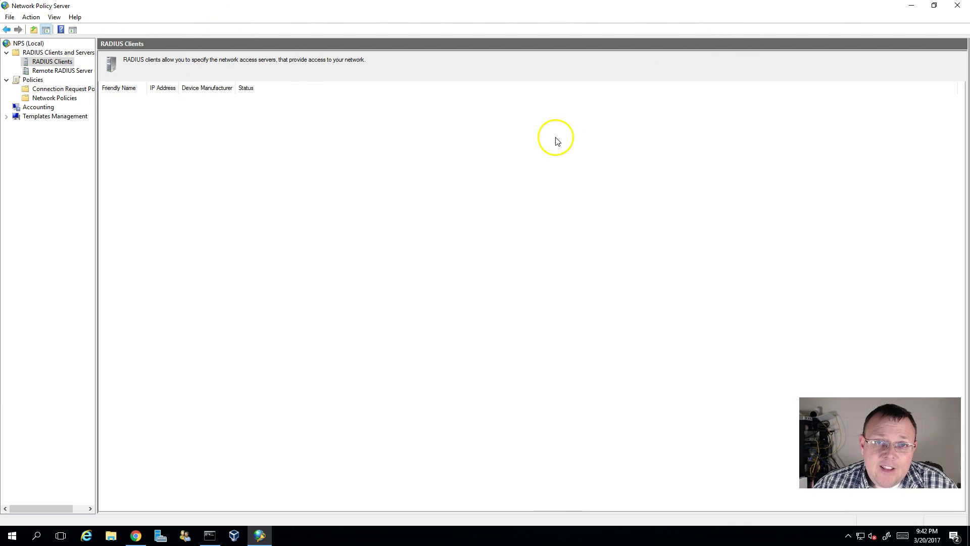
Add RADIUS client LabHD at 192.168.66.44 with a shared secret.
right_click(45, 61)
left_click(60, 65)
left_click(498, 212)
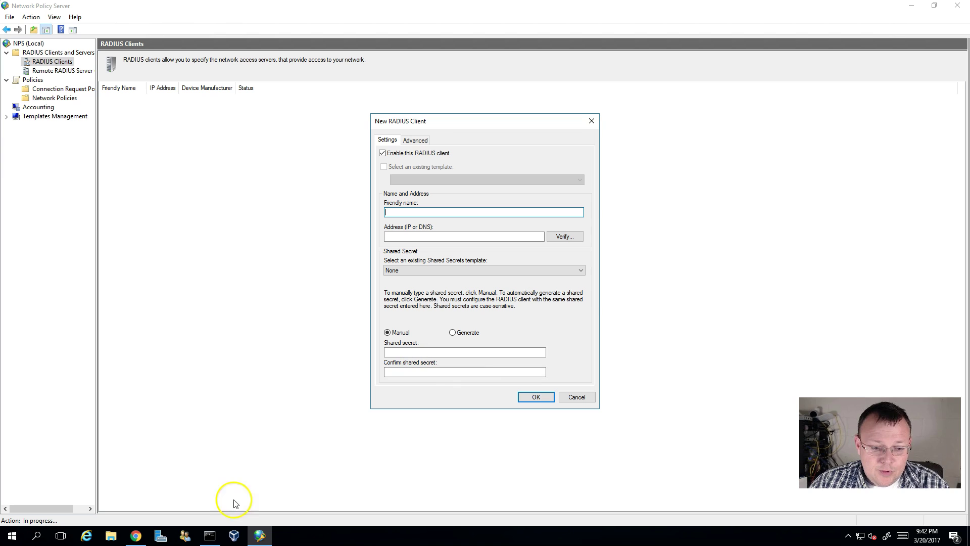
left_click(932, 8)
type("LabHD")
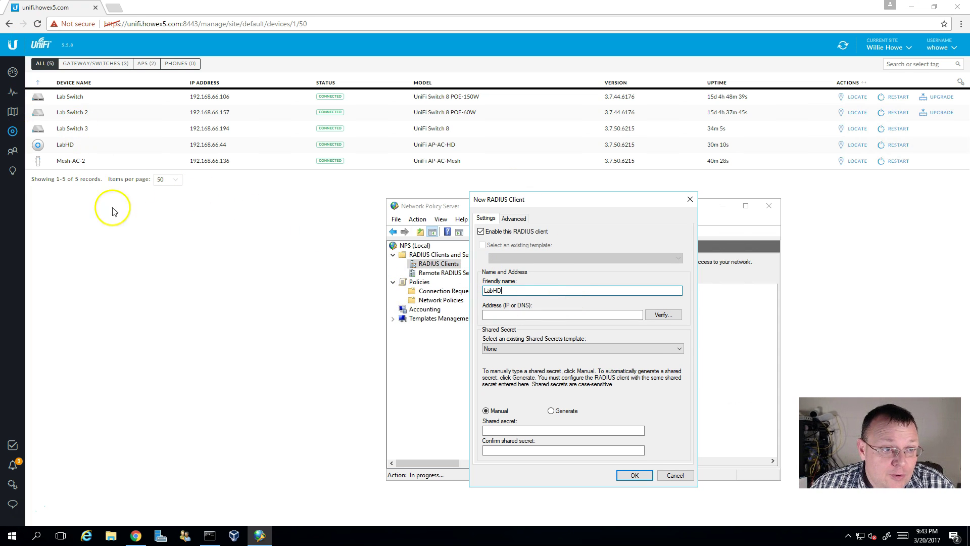
left_click(532, 316)
type("192.168.66.44")
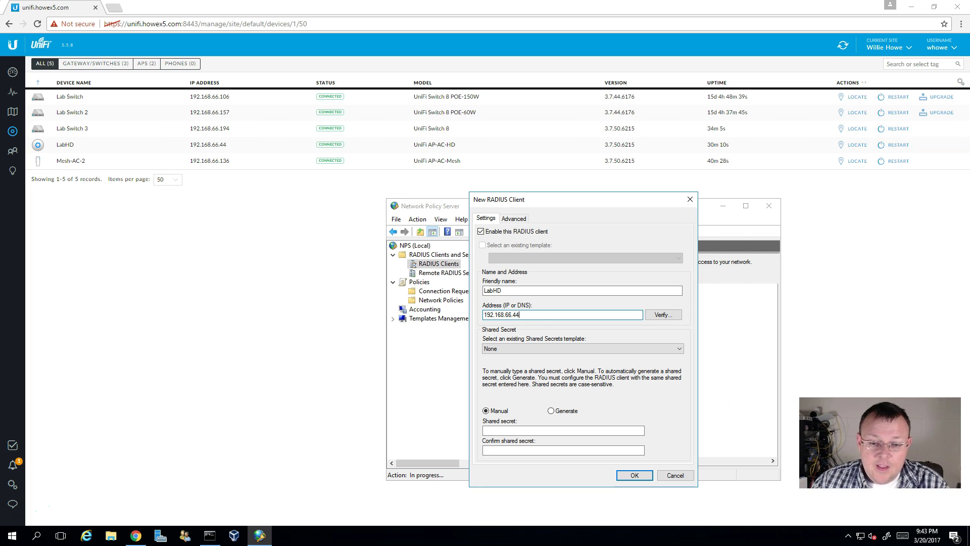
left_click(541, 430)
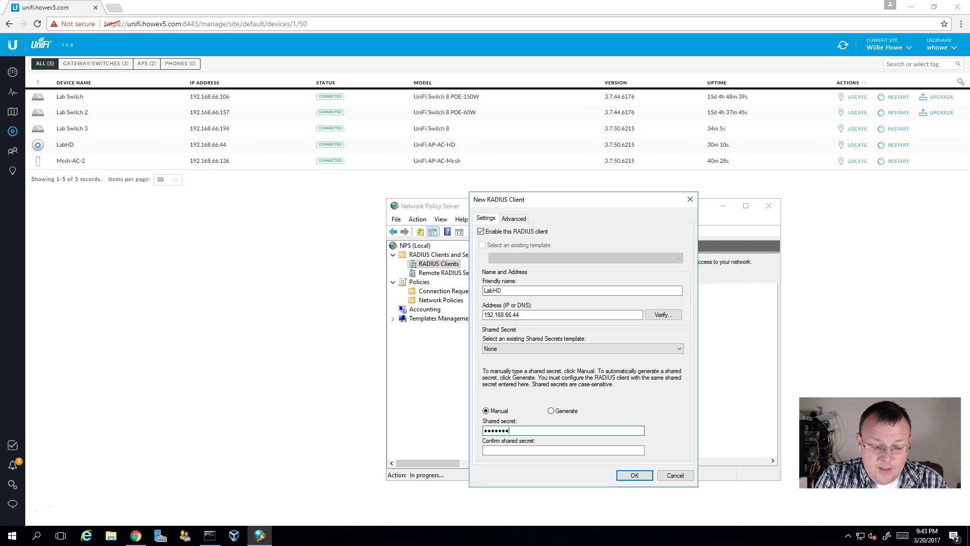
type("3")
key("Tab")
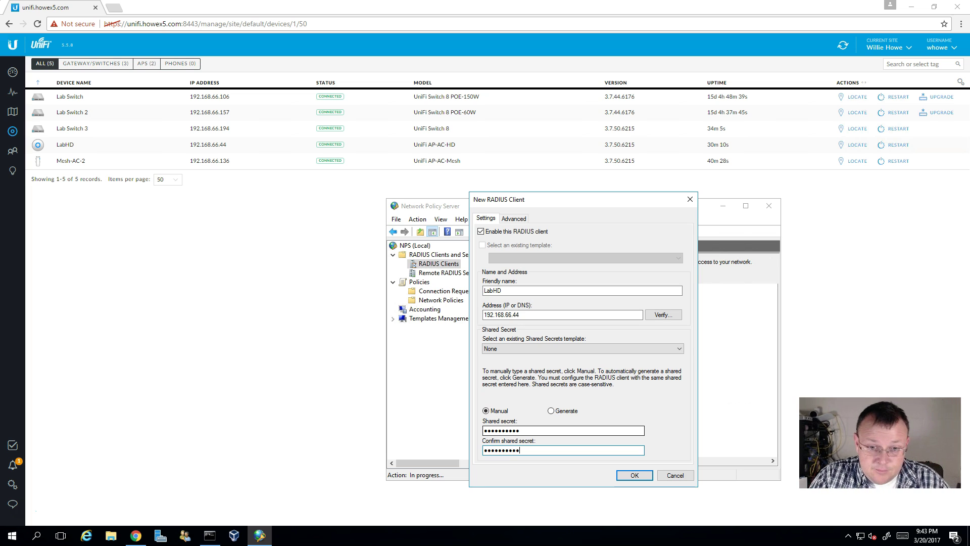
left_click(635, 475)
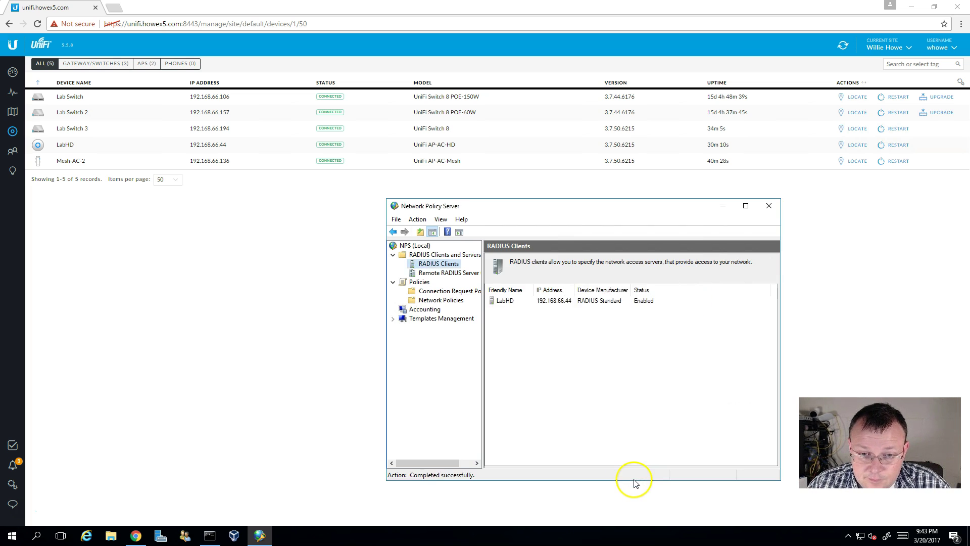
Add RADIUS client Mesh-AC-2 at 192.168.66.136, supplying the address after a missing-IP error.
right_click(439, 263)
left_click(465, 271)
type("Mesh-AC-2")
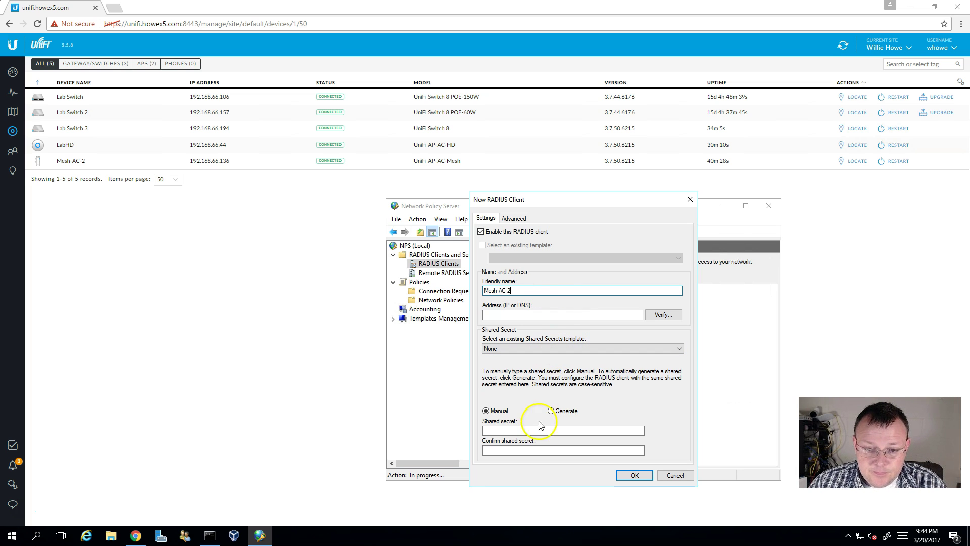
left_click(536, 431)
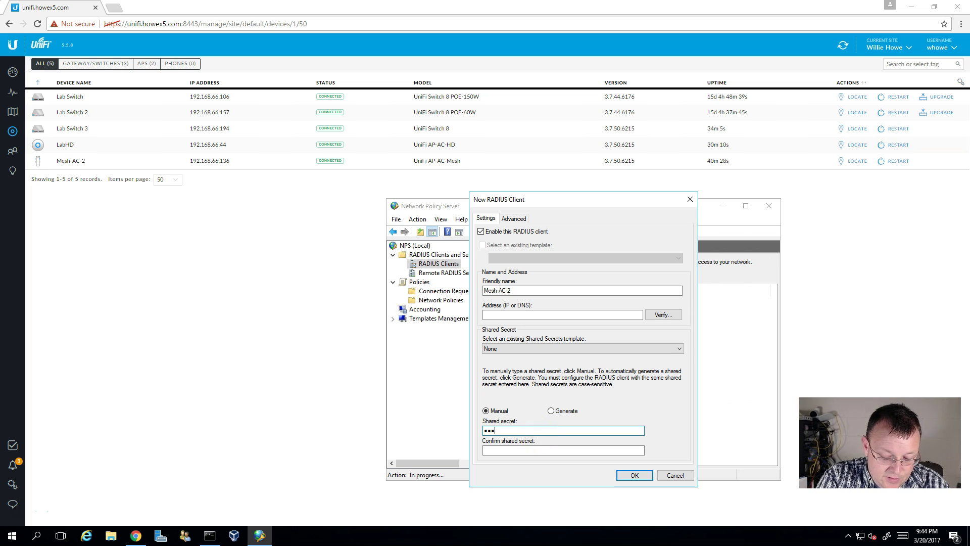
key("Tab")
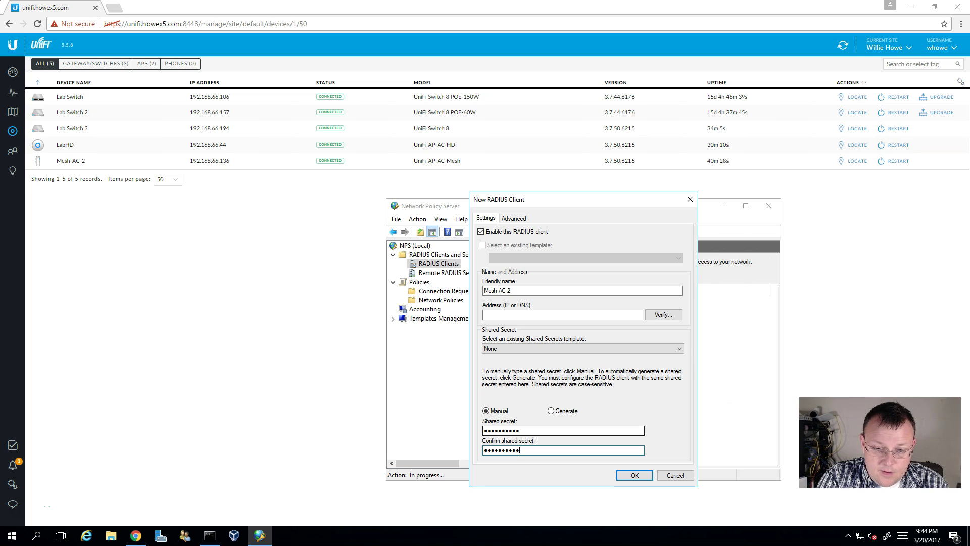
left_click(635, 475)
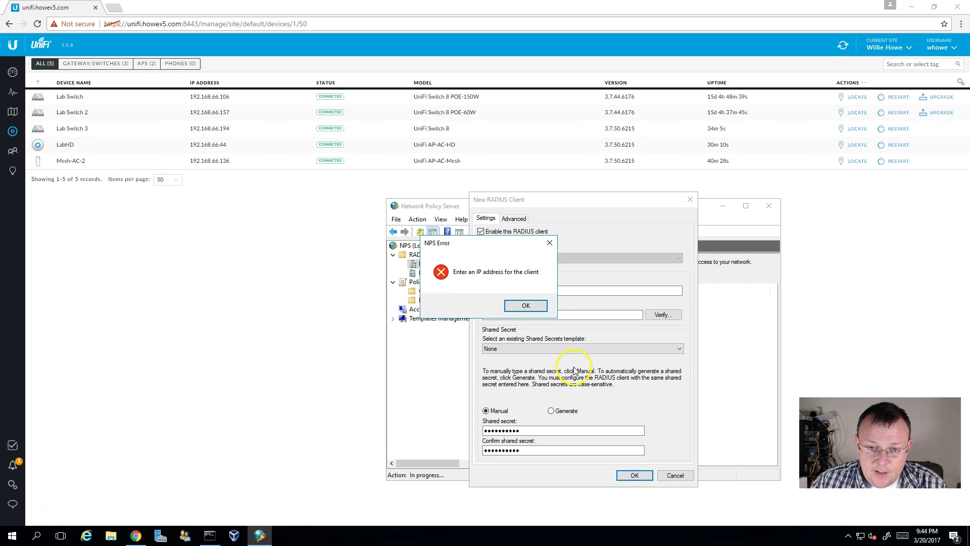
left_click(526, 306)
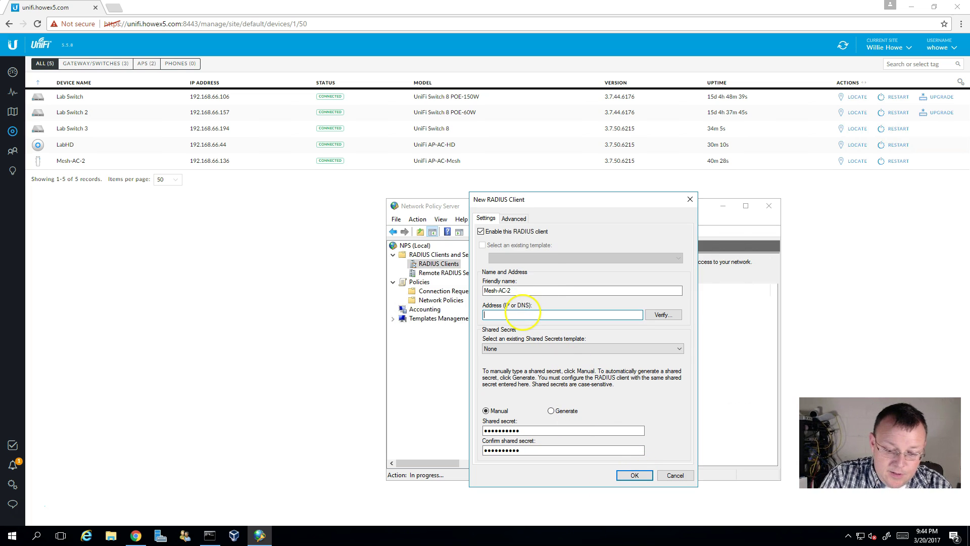
type("192.168.66.136")
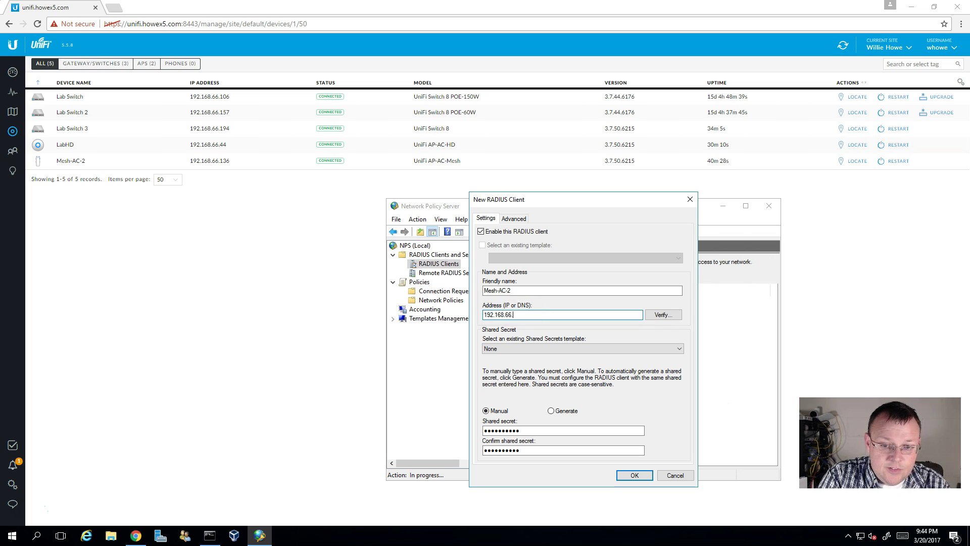
left_click(632, 475)
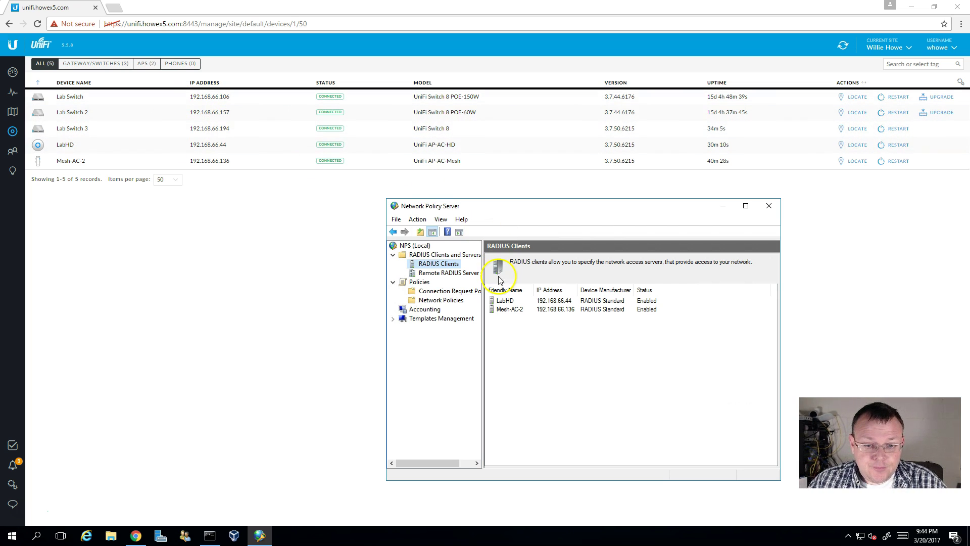
Add Lab Switch 3 at 192.168.66.194 with its shared secret as a new RADIUS client.
right_click(435, 267)
left_click(455, 273)
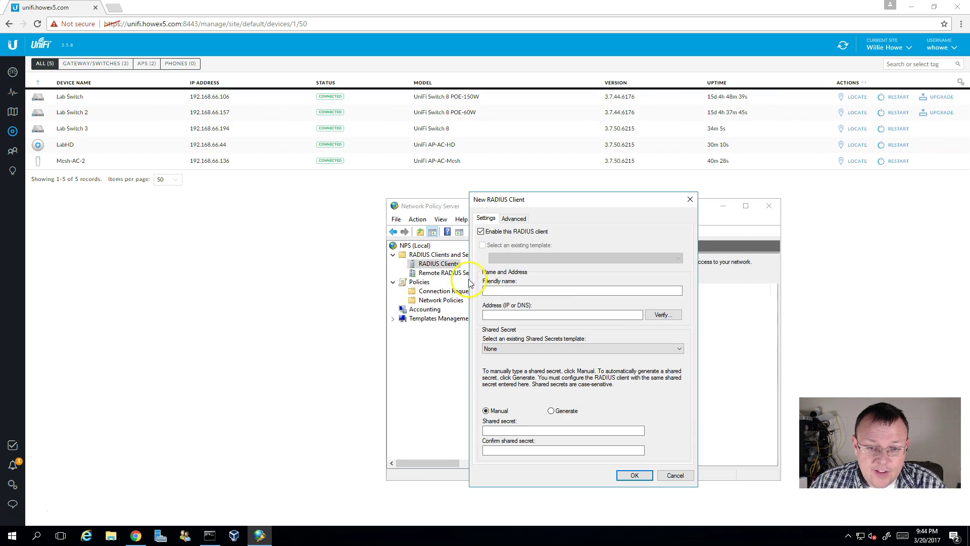
type("Lab Switch 3")
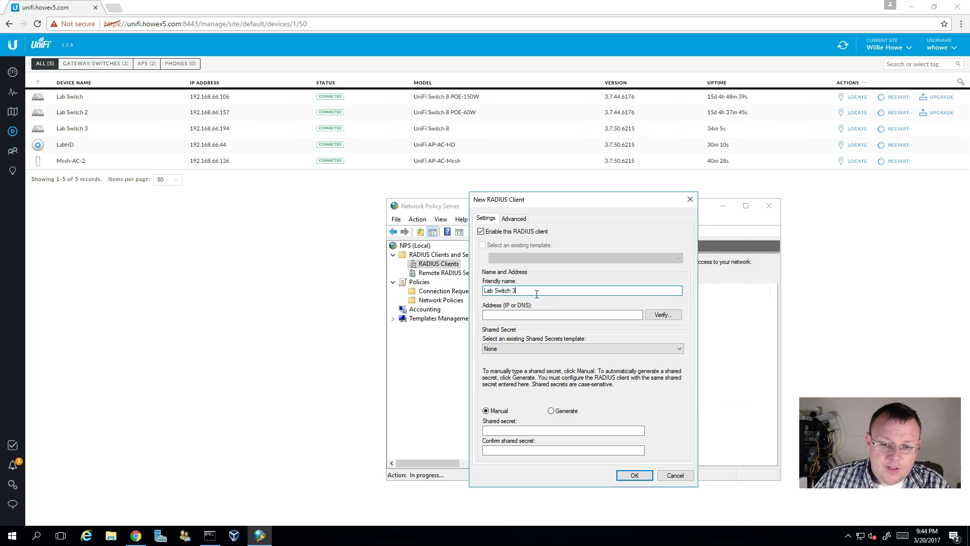
left_click(512, 315)
type("192.168.66.194")
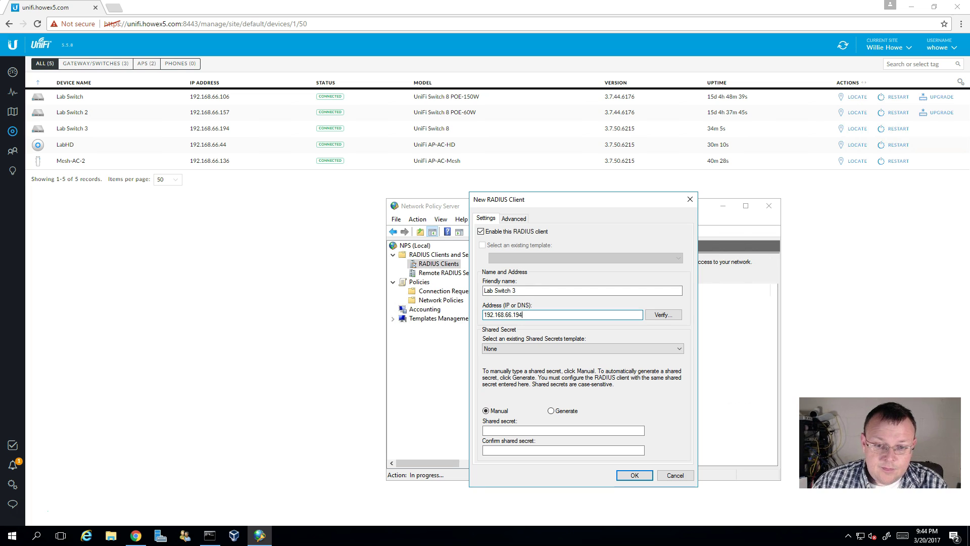
left_click(550, 431)
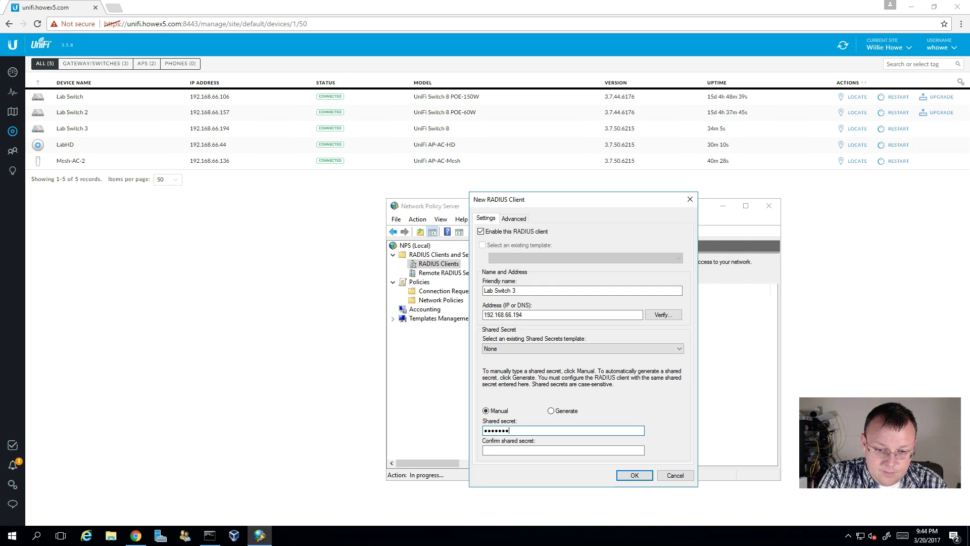
type("•")
key("Tab")
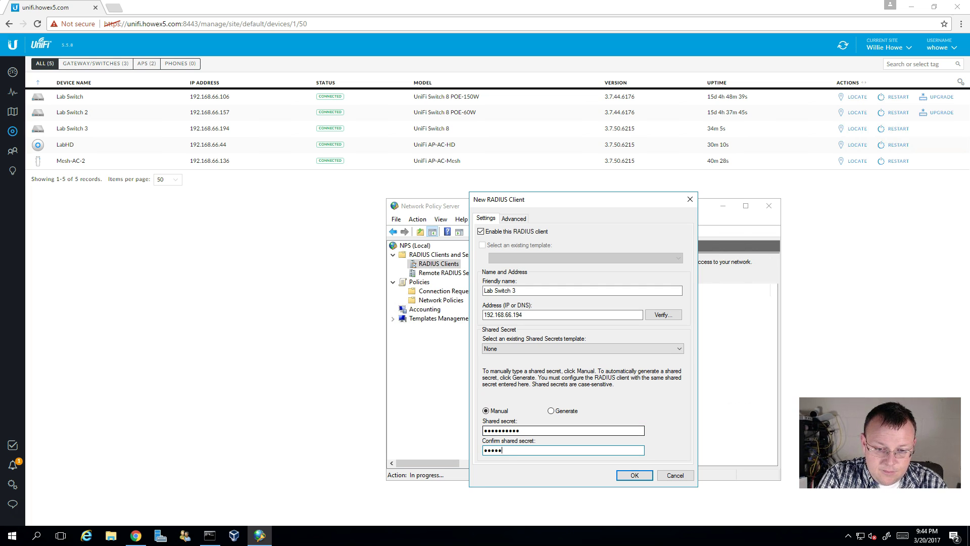
key("Return")
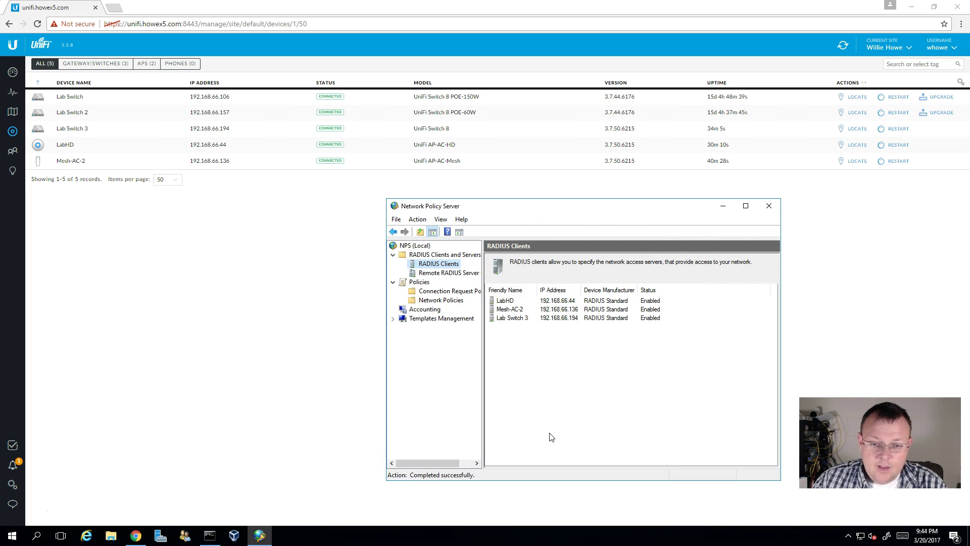
left_click_drag(566, 213, 467, 199)
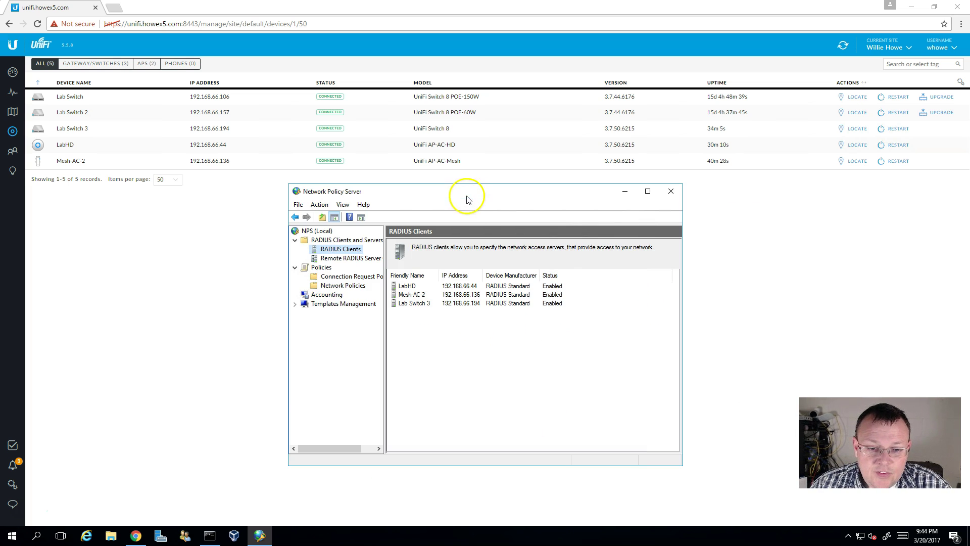
Go to the NPS Accounting settings and launch the accounting configuration wizard.
left_click(331, 258)
left_click(334, 276)
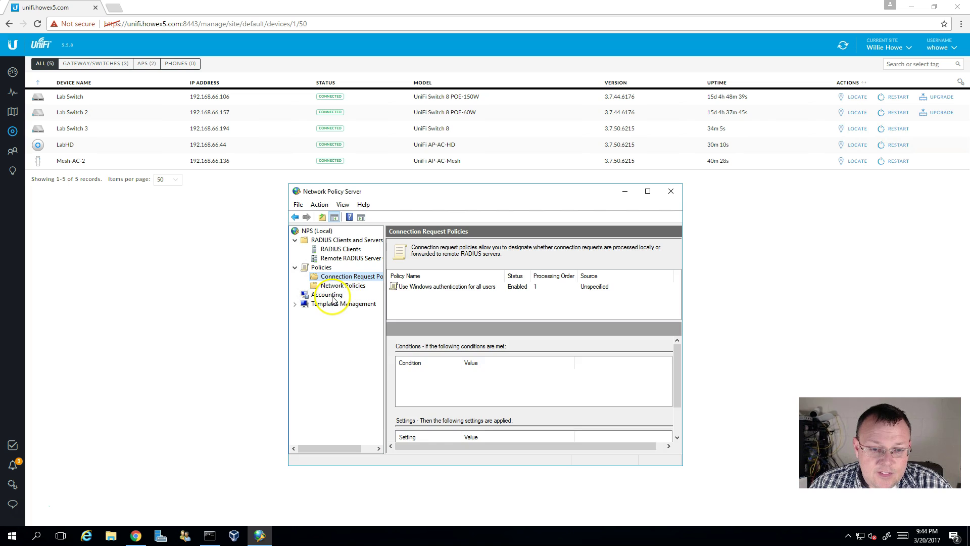
left_click(332, 296)
left_click(436, 302)
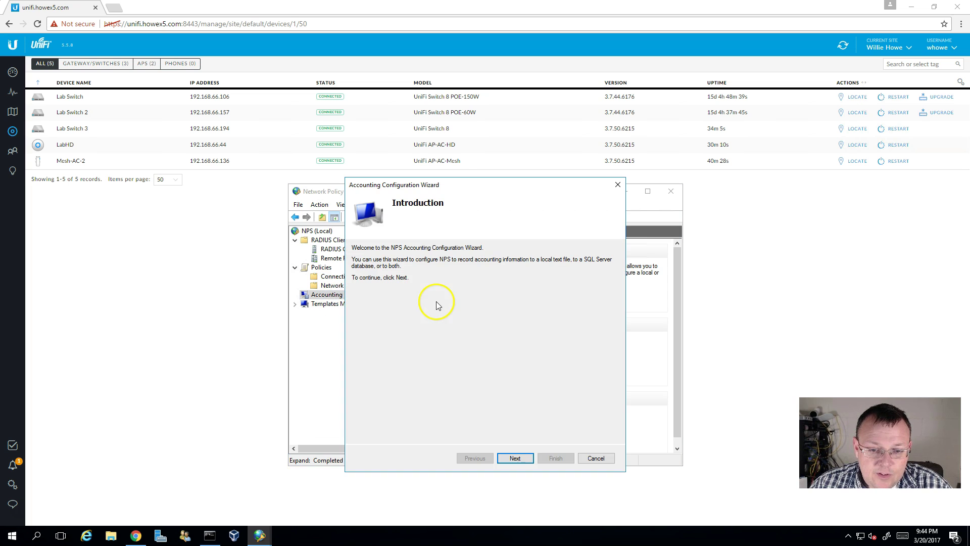
Configure accounting to log to a local text file in C:\Windows\system32\LogFiles.
left_click(515, 458)
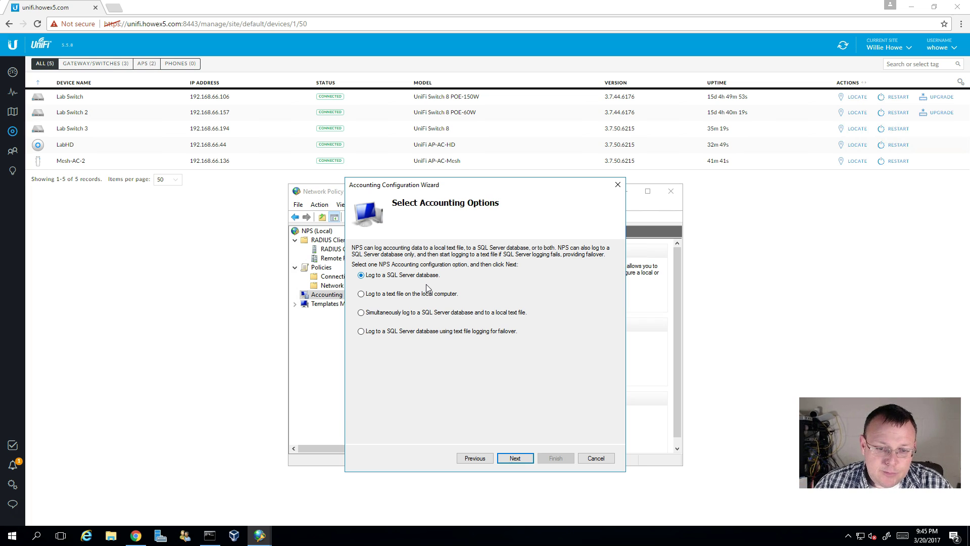
left_click(390, 298)
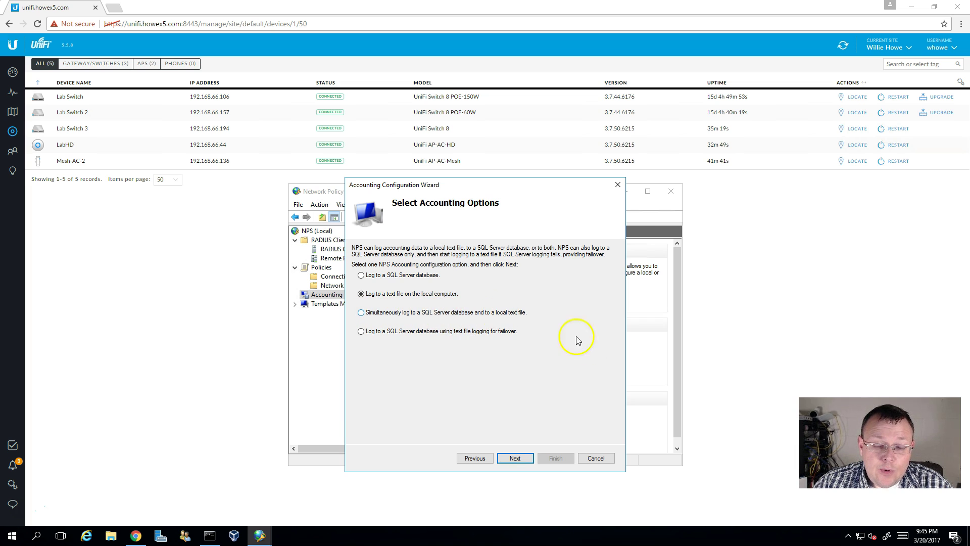
left_click(521, 458)
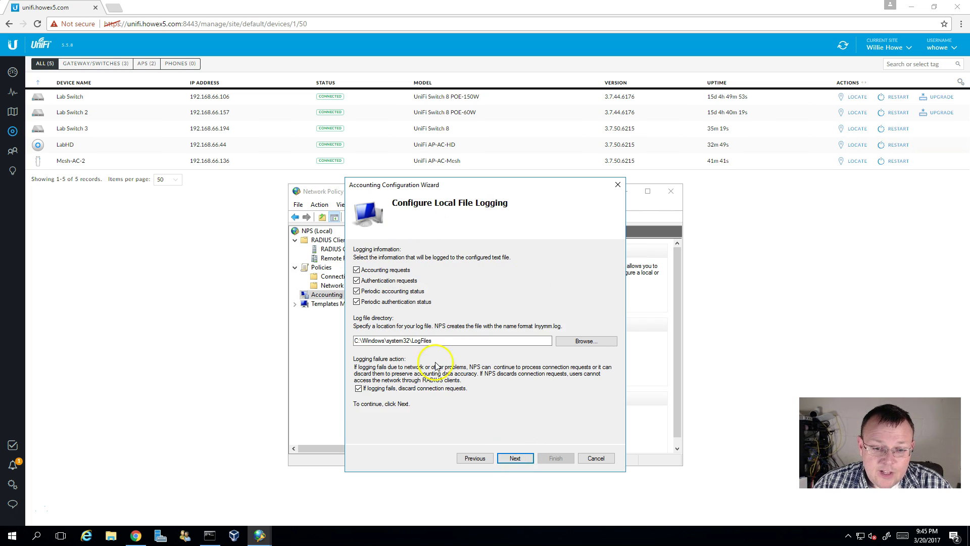
left_click(508, 460)
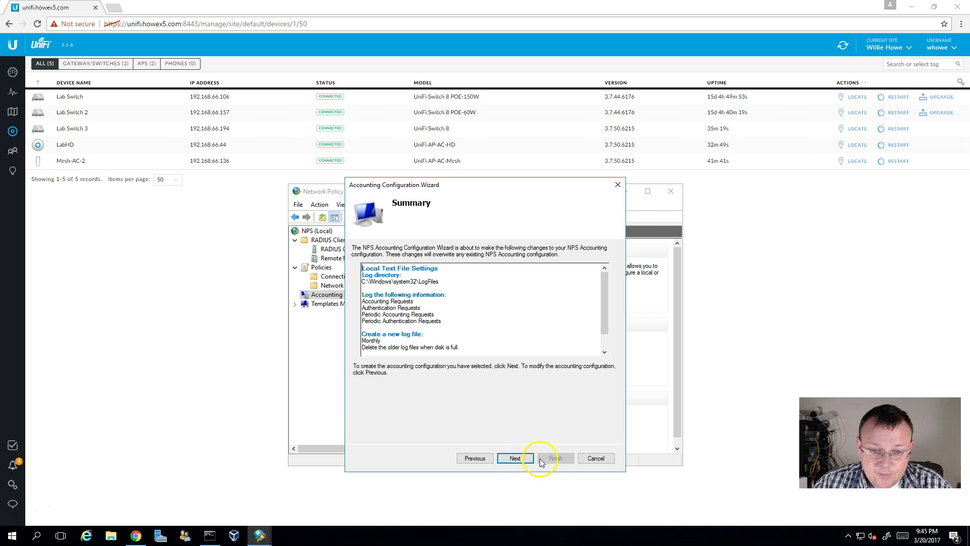
left_click(520, 458)
left_click(558, 459)
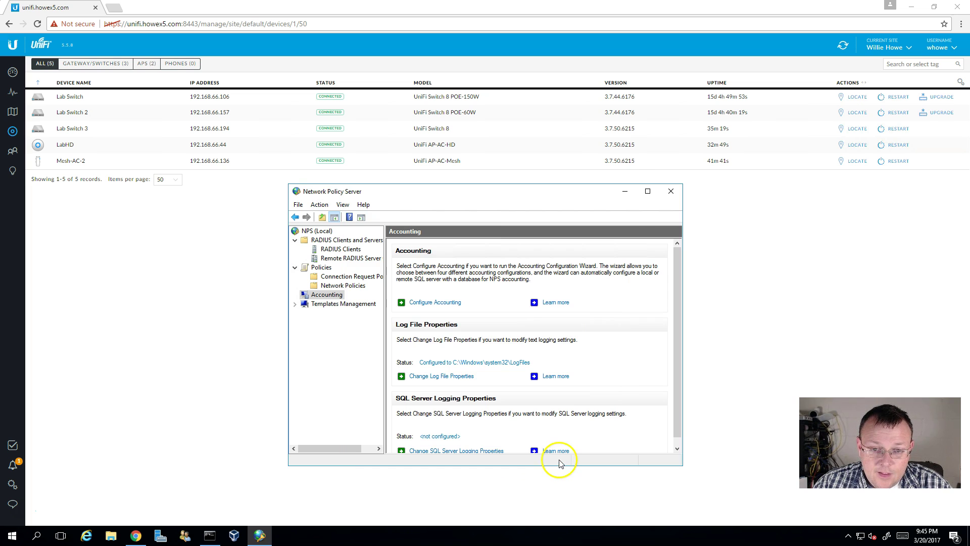
left_click_drag(572, 195, 552, 144)
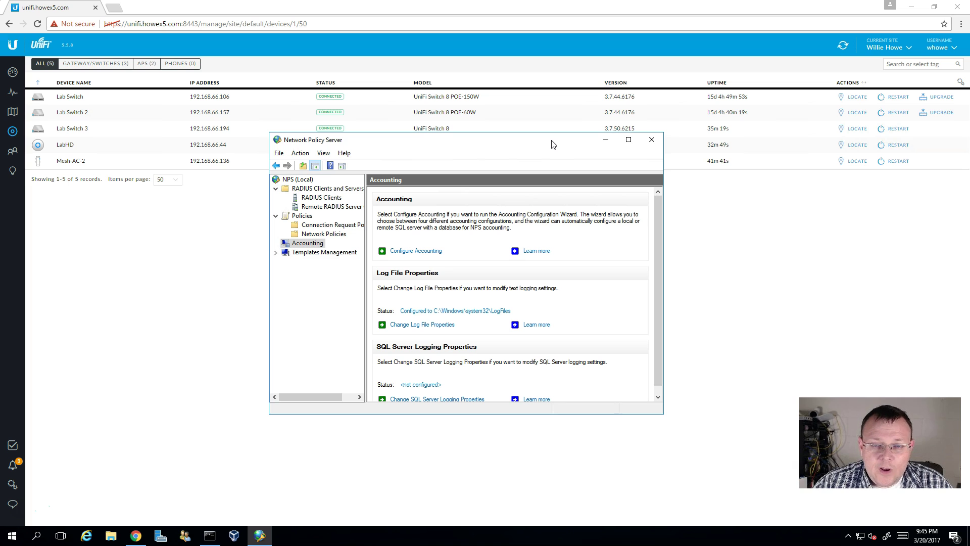
Minimize NPS and start a new wireless network in the controller's Wireless Networks settings.
left_click(606, 140)
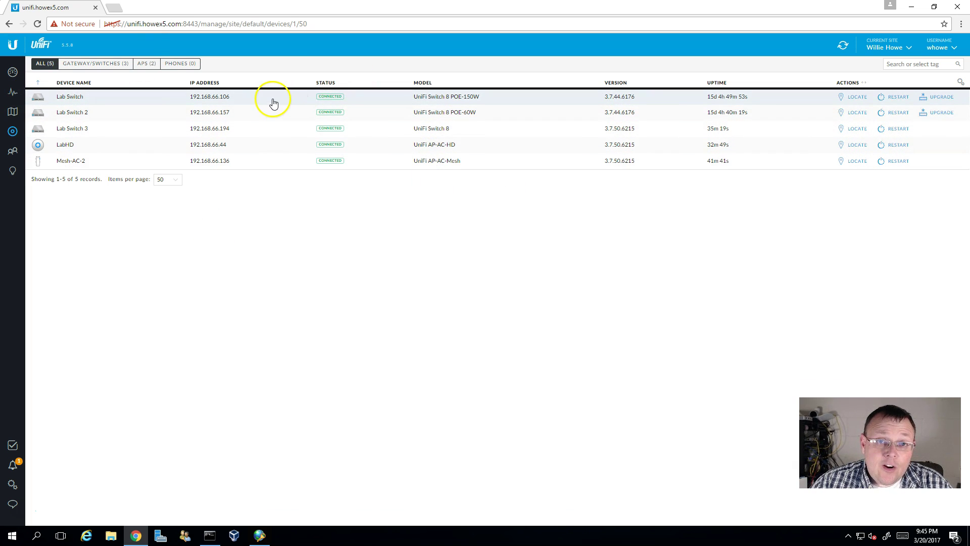
left_click(12, 487)
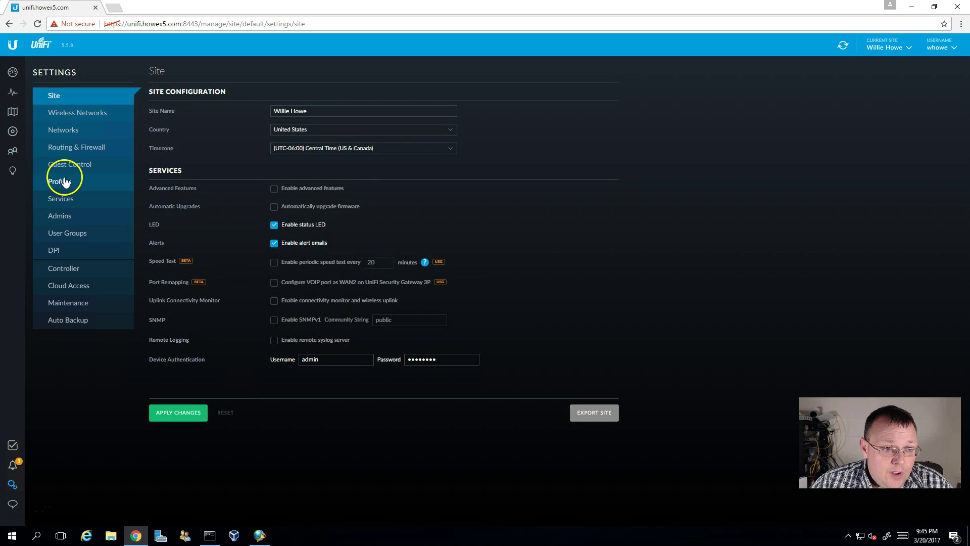
left_click(72, 113)
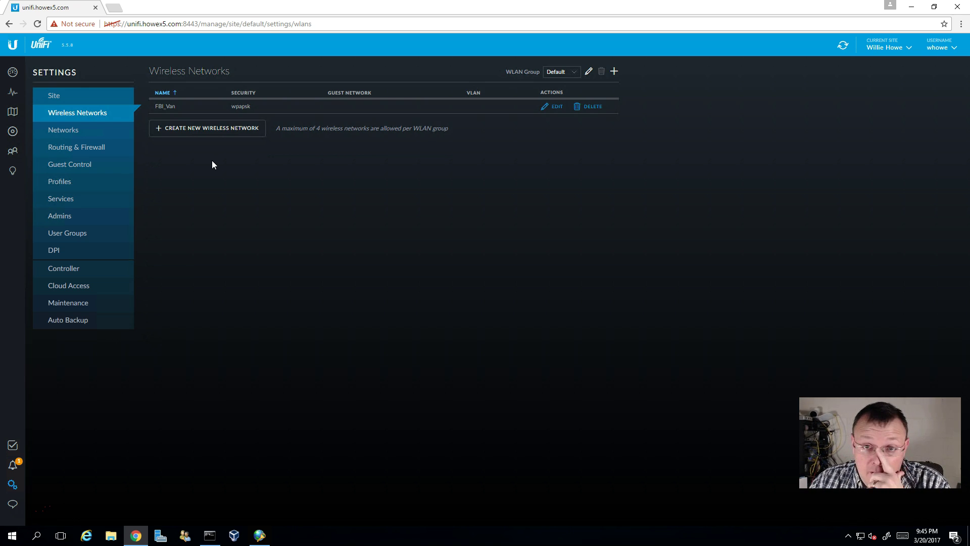
left_click(187, 131)
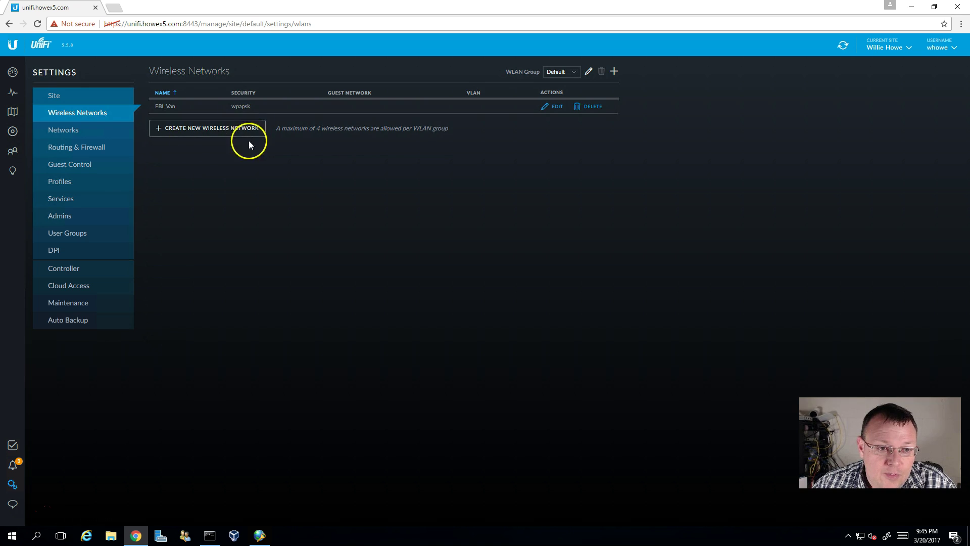
left_click(225, 130)
Name the network FBI-Van-ENT and set its security to WPA Enterprise.
left_click(301, 117)
type("FBI-Van-ENT")
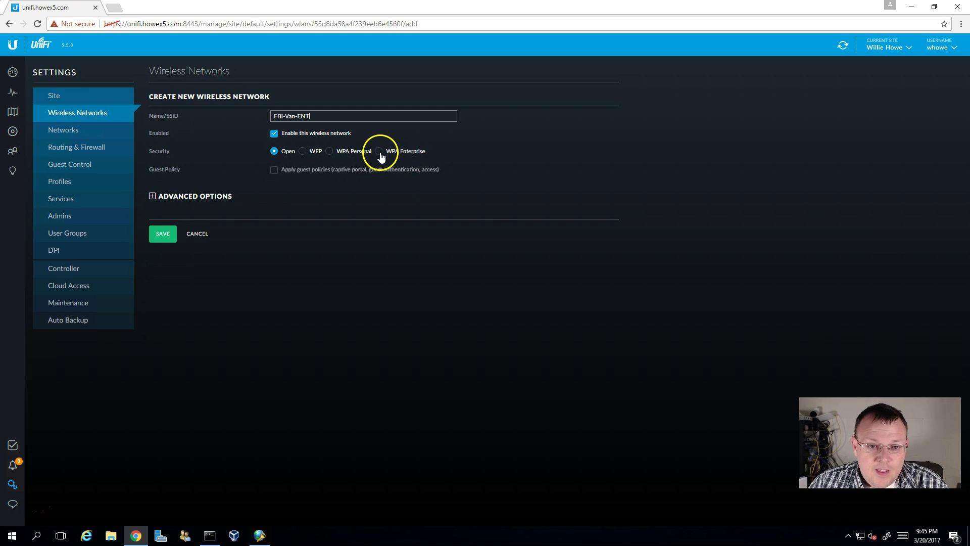
left_click(380, 151)
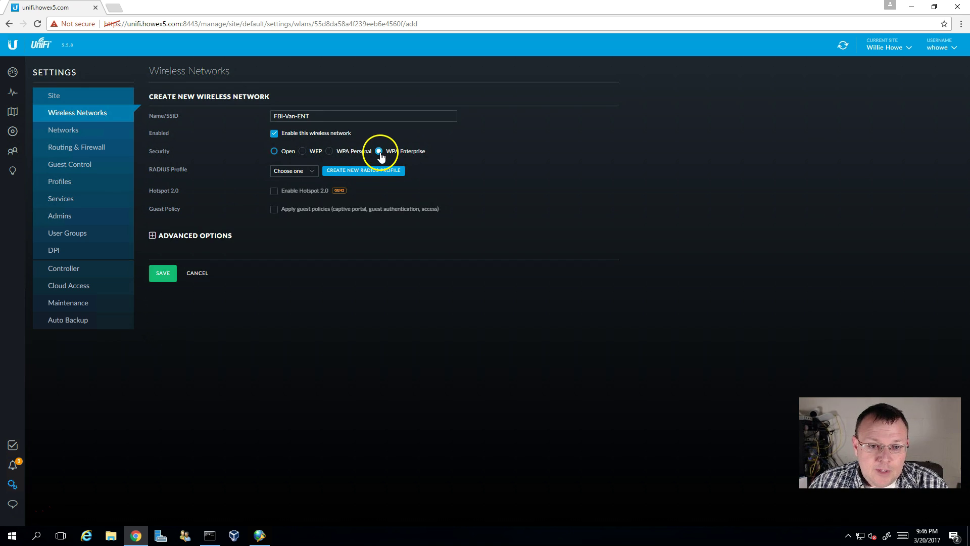
left_click(310, 173)
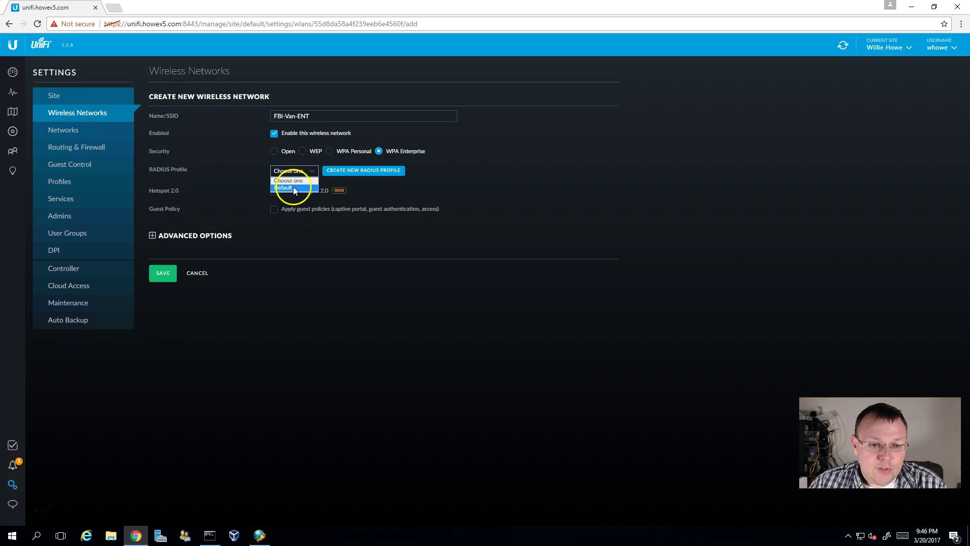
left_click(384, 181)
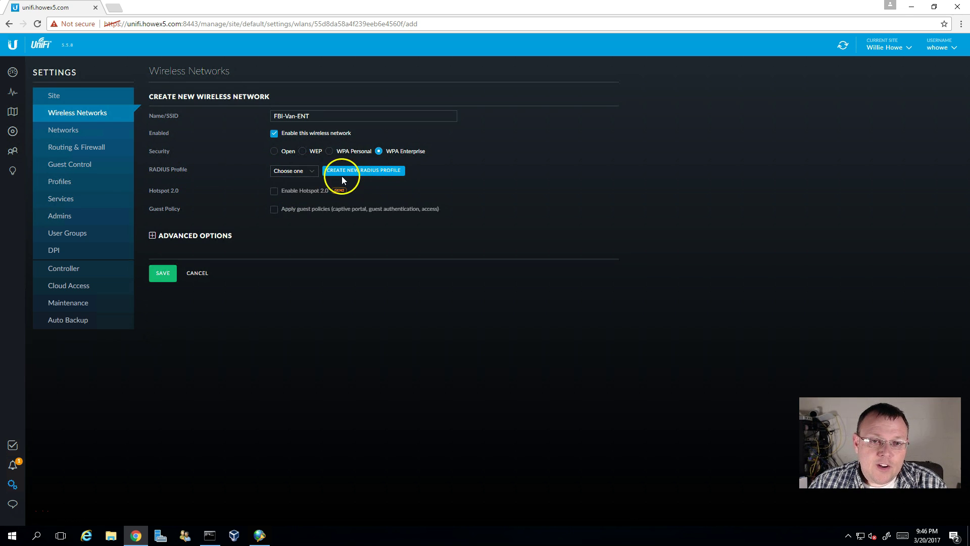
Create RADIUS profile 'UniFi' with authentication server 192.168.66.195 and its shared secret.
left_click(364, 171)
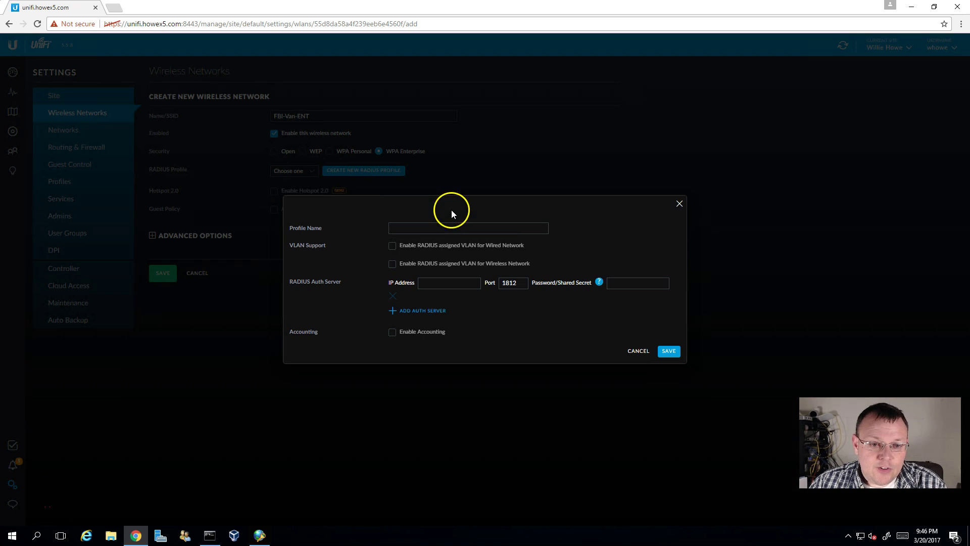
left_click(442, 230)
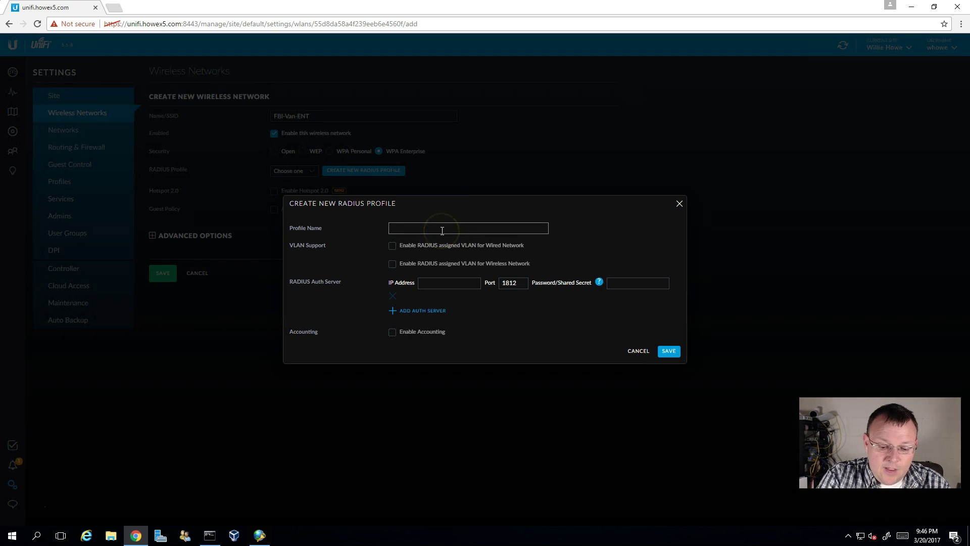
type("UniFi")
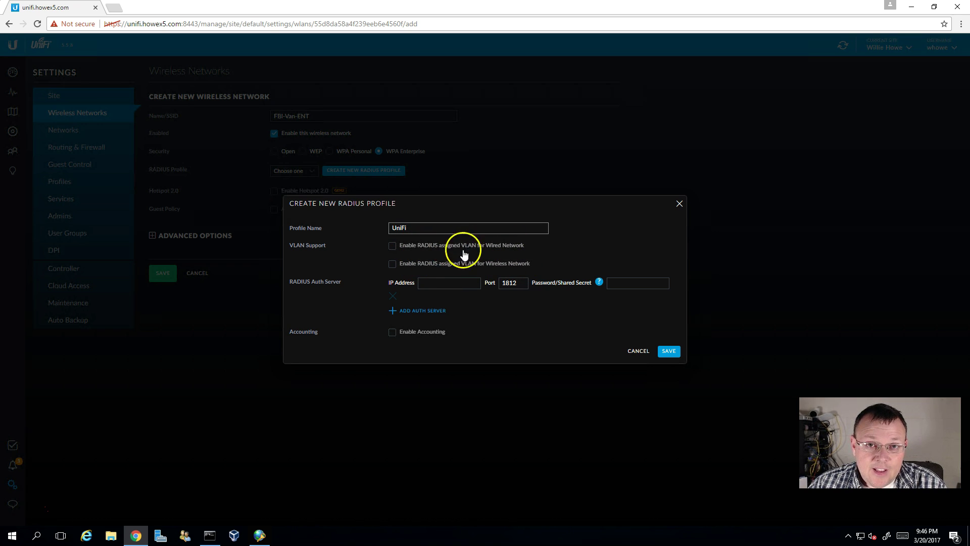
left_click(454, 285)
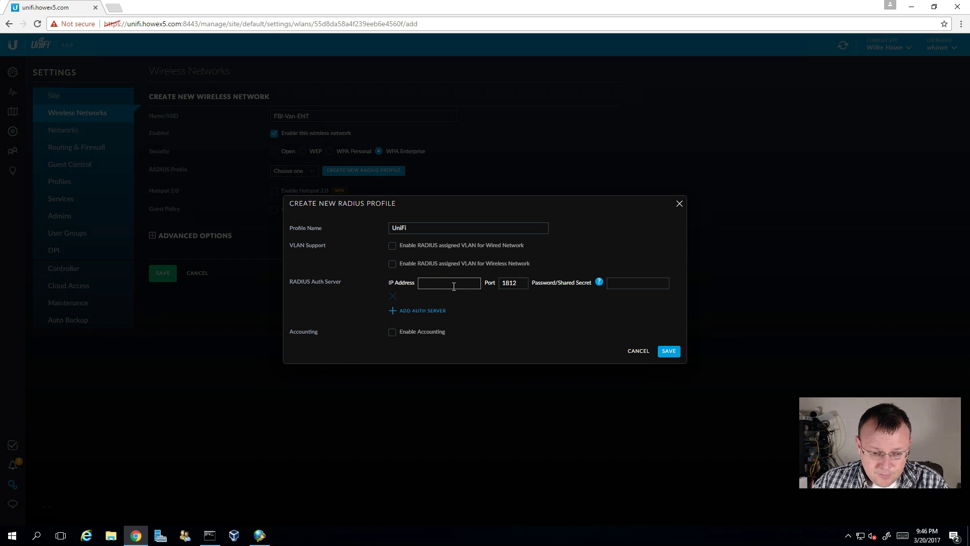
left_click(210, 537)
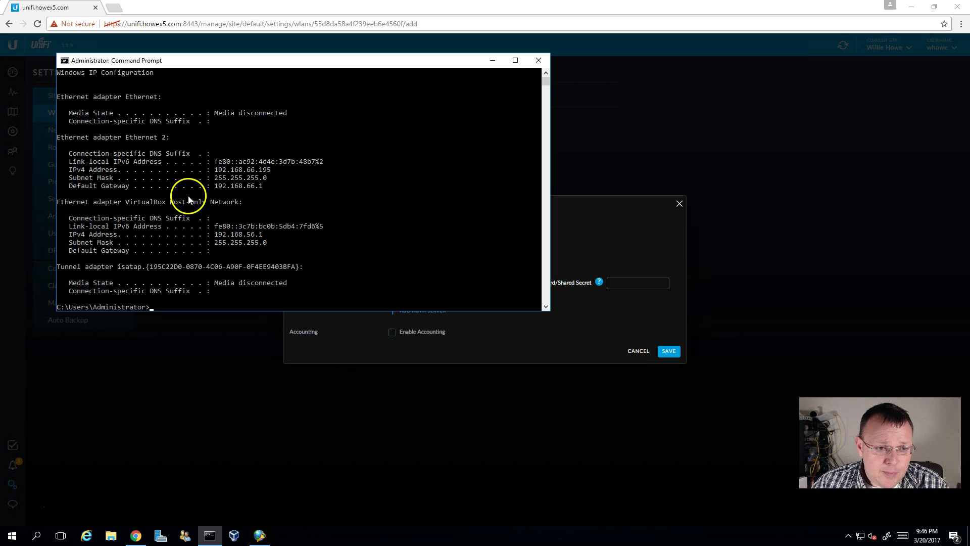
left_click(513, 337)
left_click(460, 283)
type("192.168.66.195")
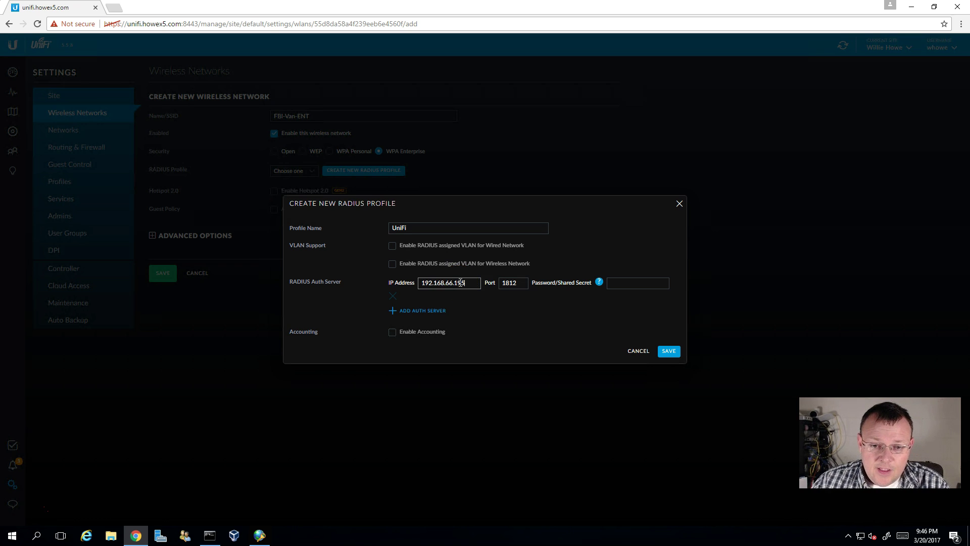
left_click(624, 287)
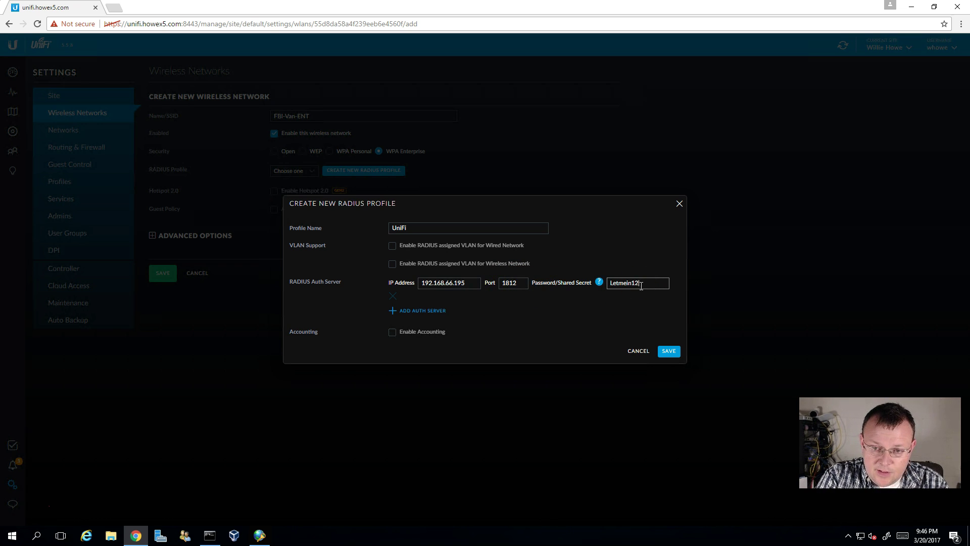
Enable accounting on server 192.168.66.195 with its secret and save the profile.
left_click(394, 333)
left_click(449, 328)
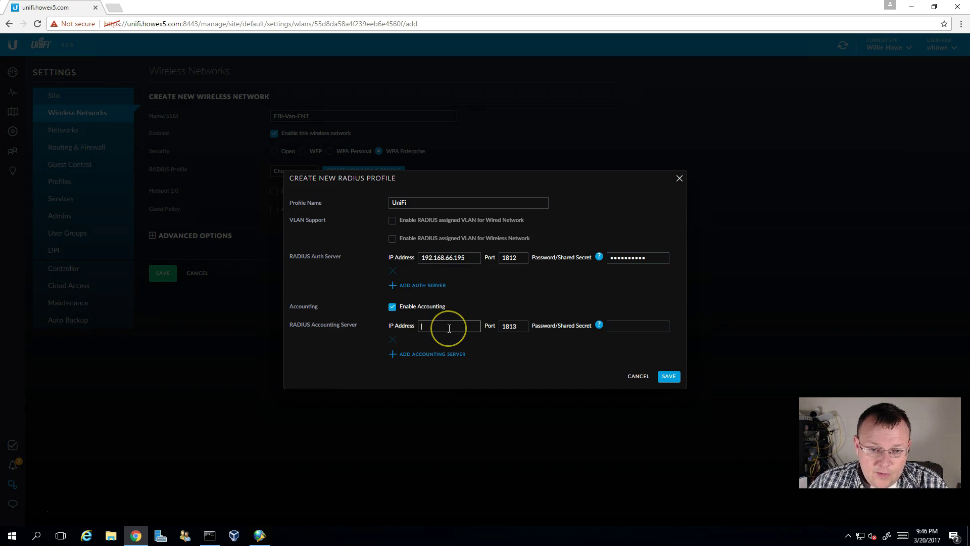
type("192.168.6")
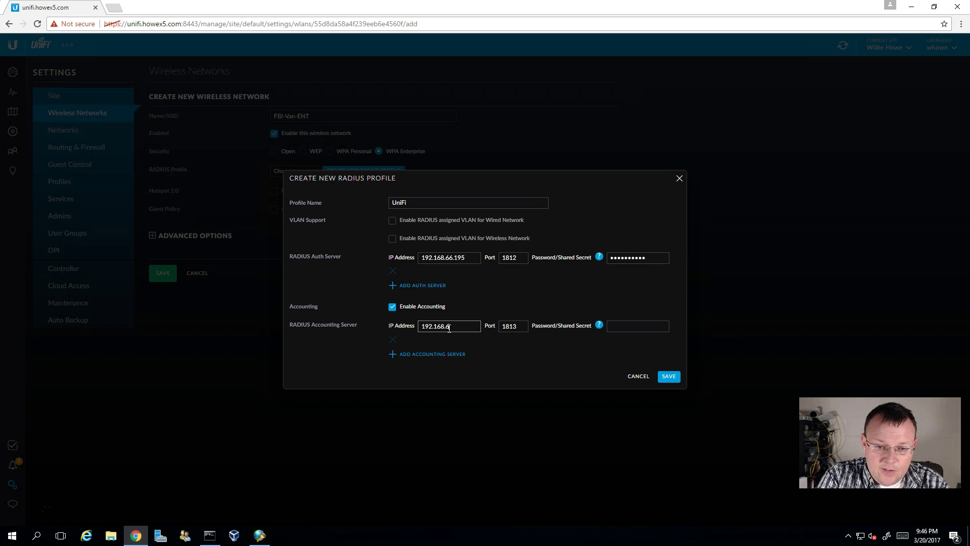
type("5")
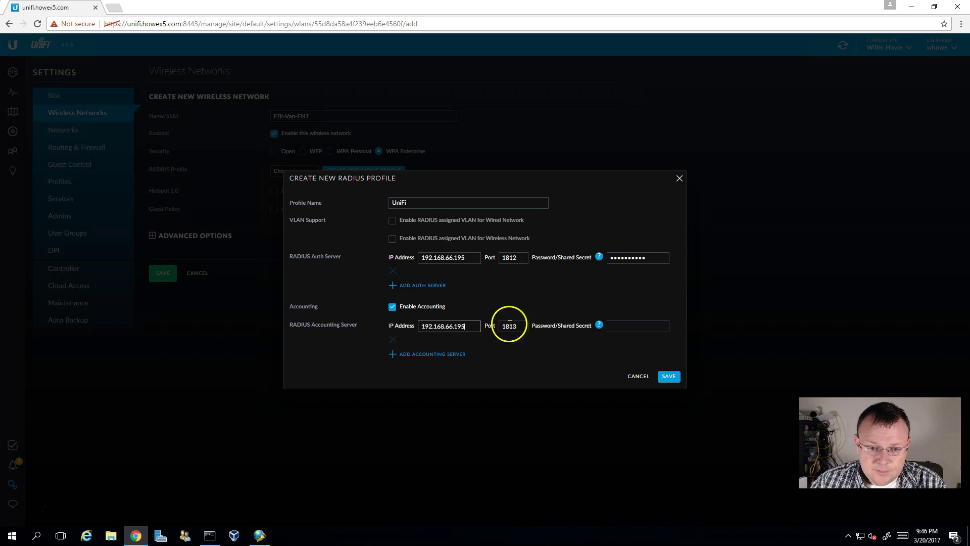
left_click(624, 331)
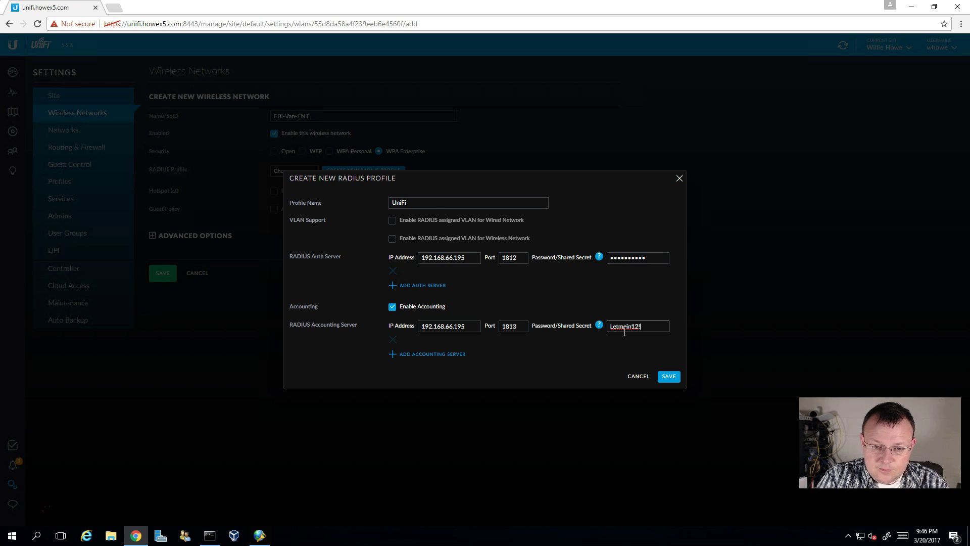
left_click(665, 375)
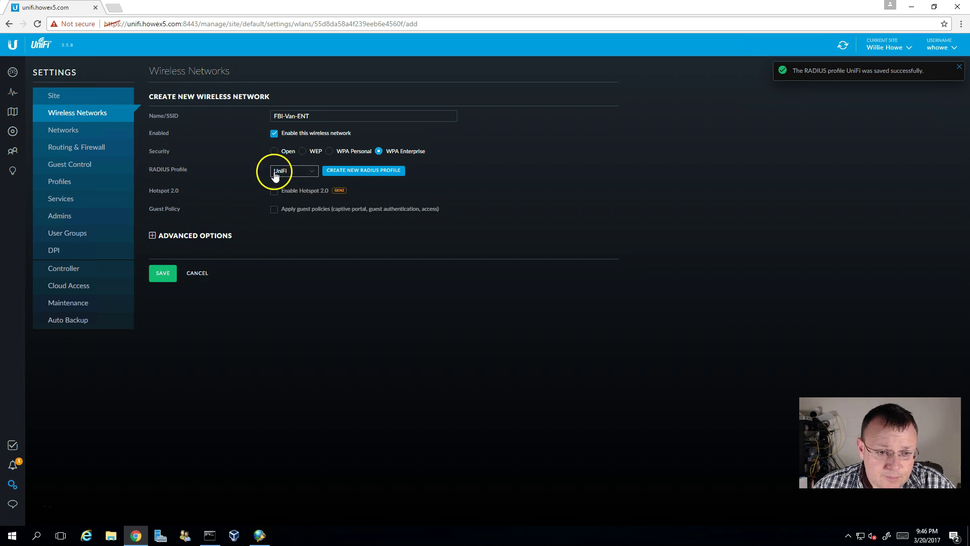
Set FBI-Van-ENT's user group to Parents under Advanced Options and save the network.
left_click(153, 236)
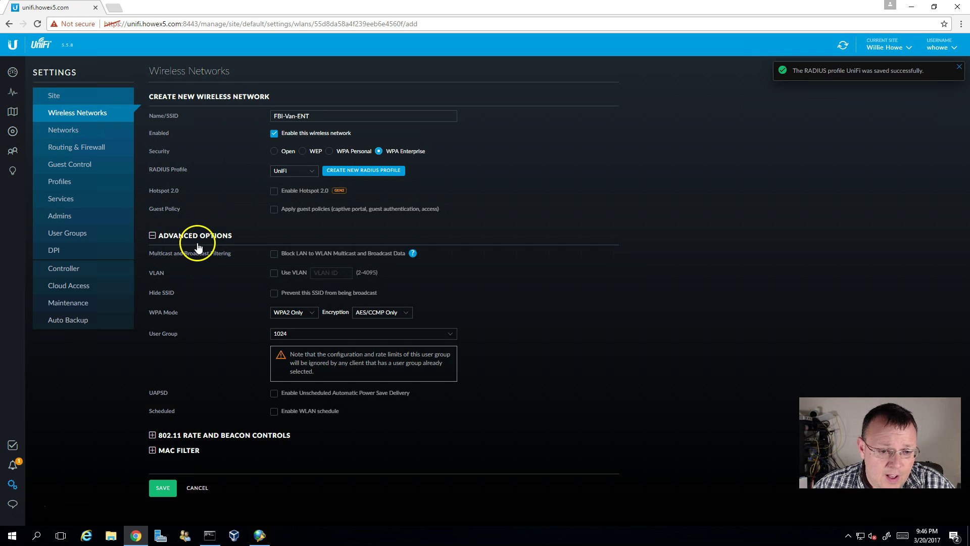
left_click(315, 335)
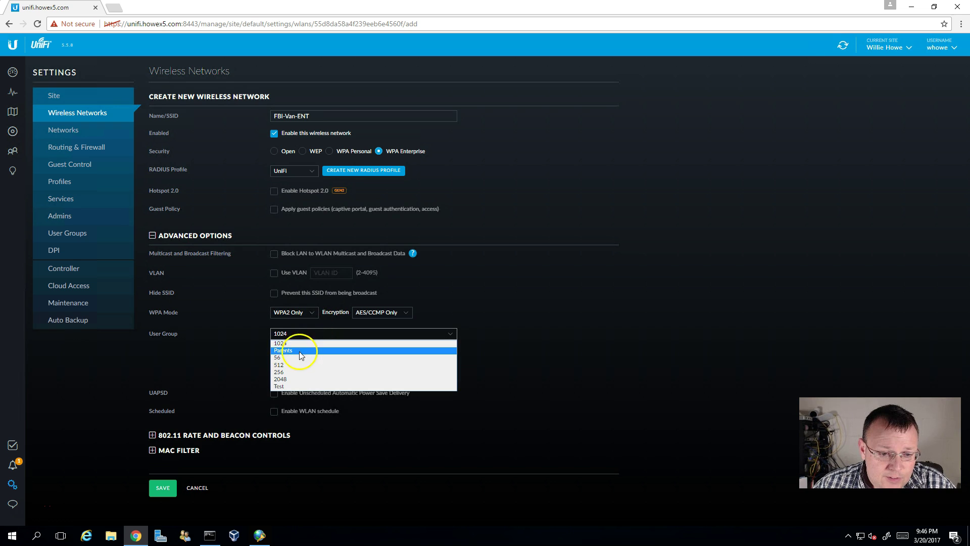
left_click(288, 354)
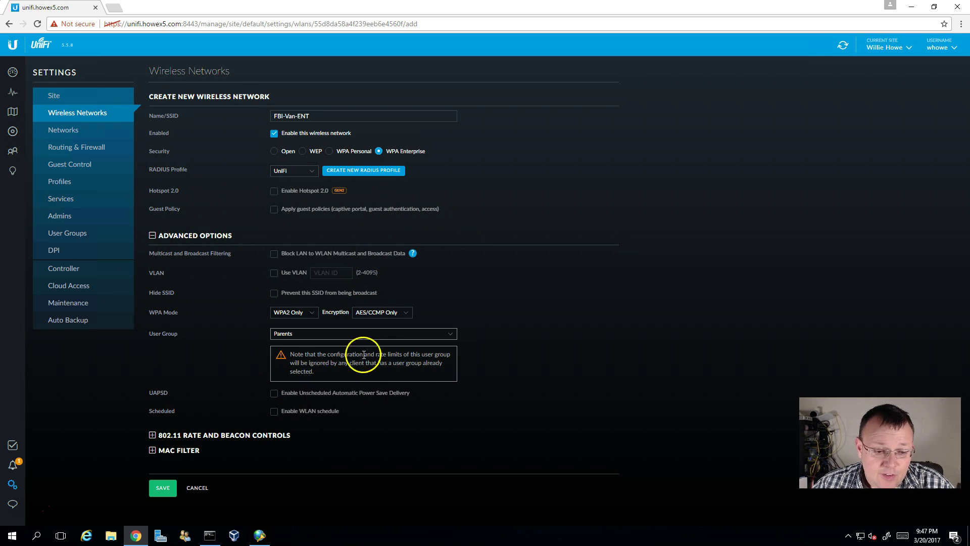
left_click(160, 488)
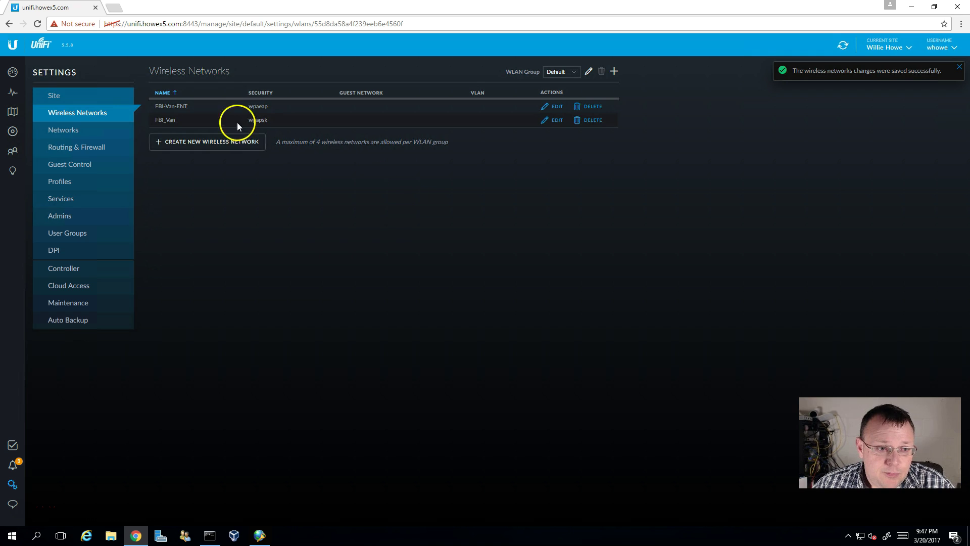
Open Lab Switch 3's Configuration > Services settings from the devices list.
left_click(11, 131)
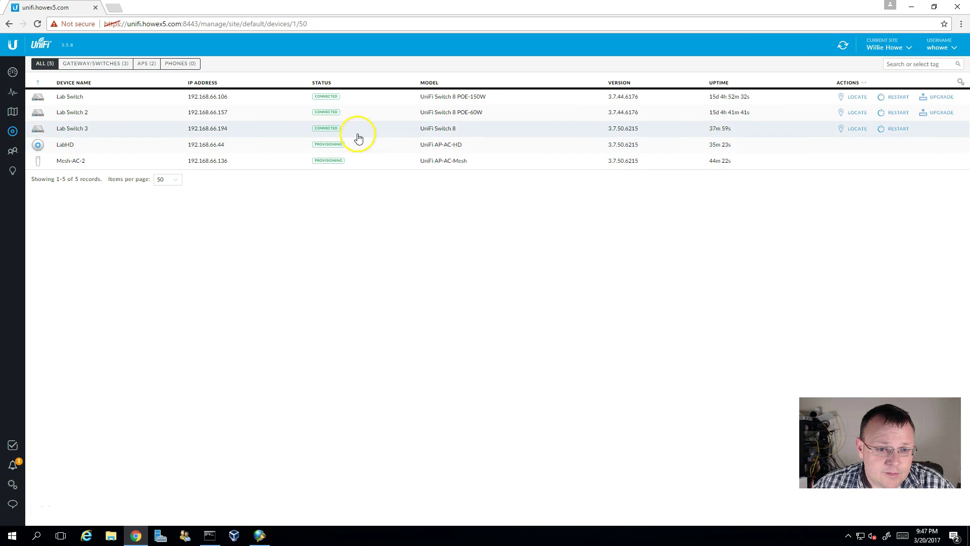
left_click(325, 197)
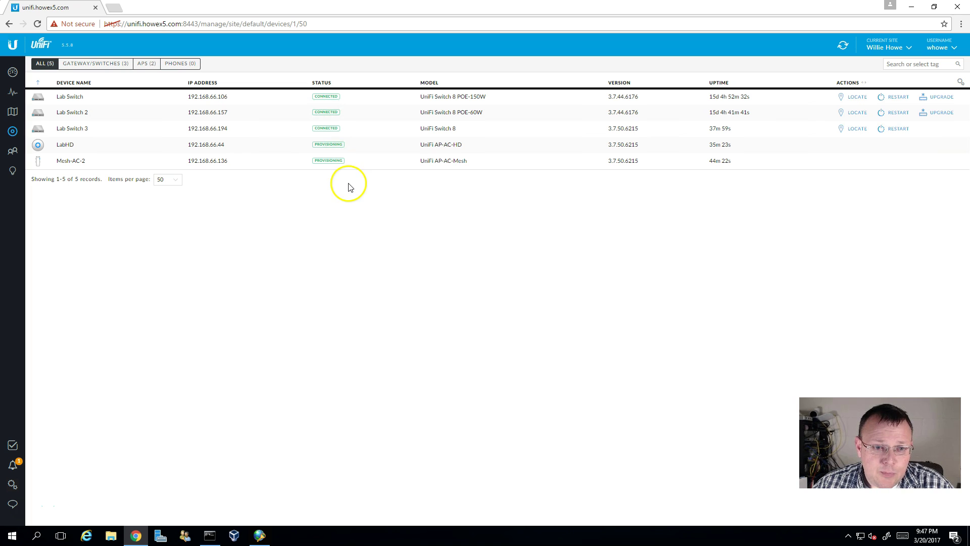
left_click(207, 131)
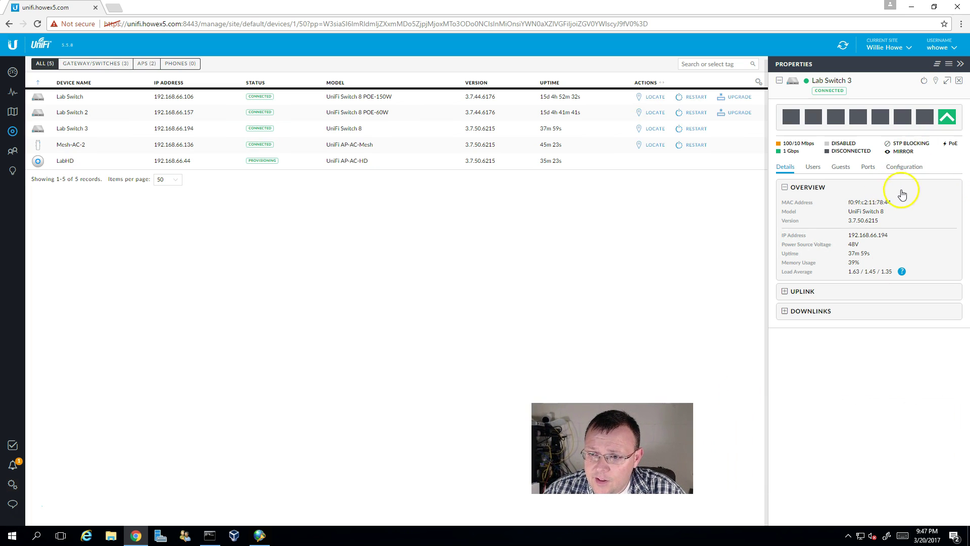
left_click(903, 168)
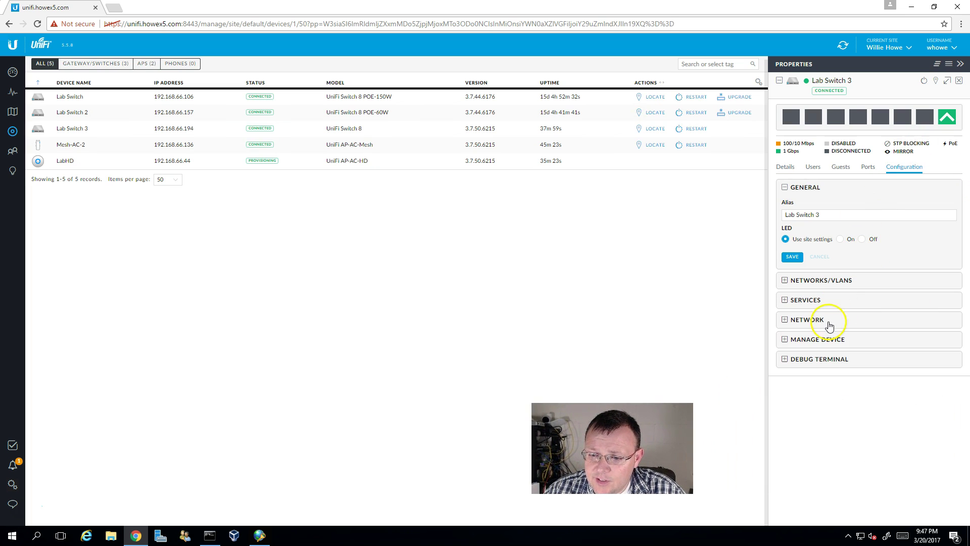
left_click(821, 301)
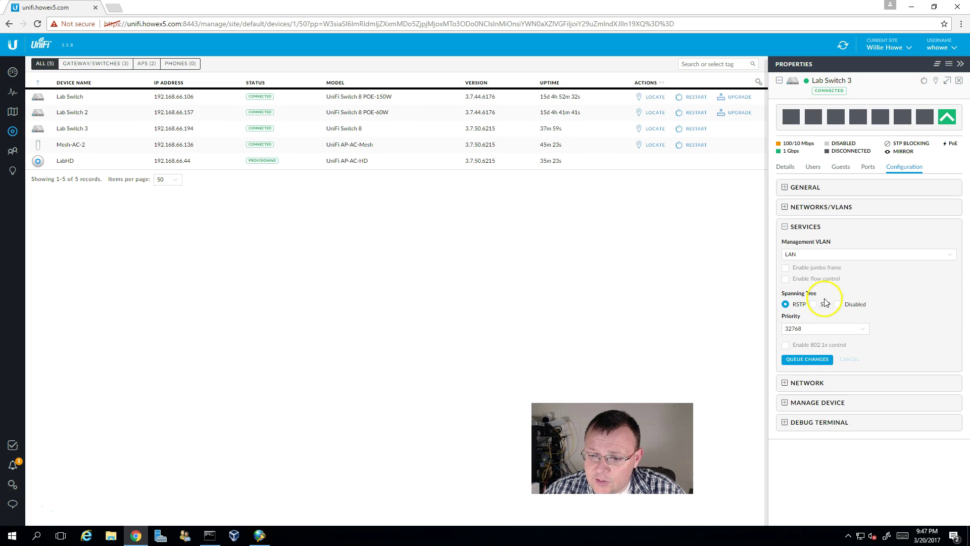
Enable 802.1x control with the UniFi RADIUS profile, then queue and apply.
left_click(785, 347)
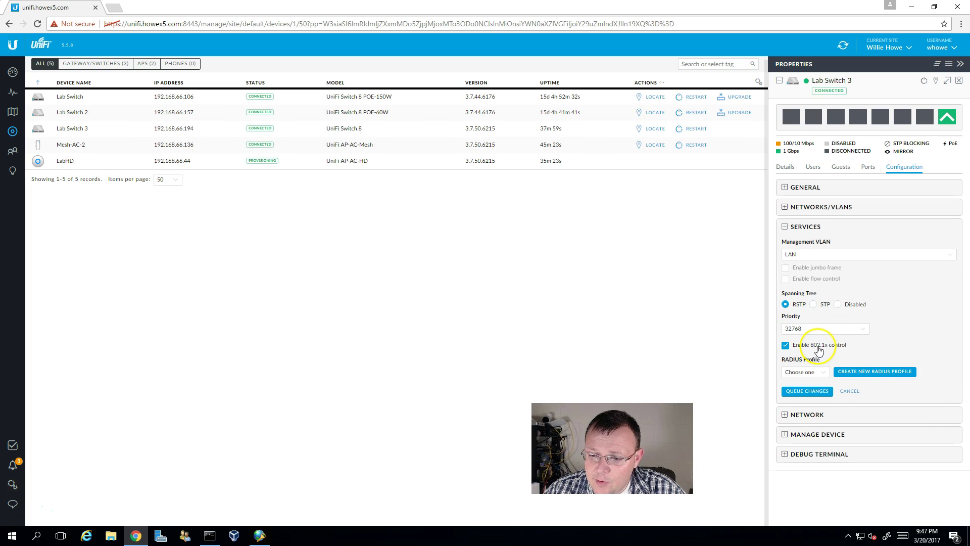
left_click(824, 373)
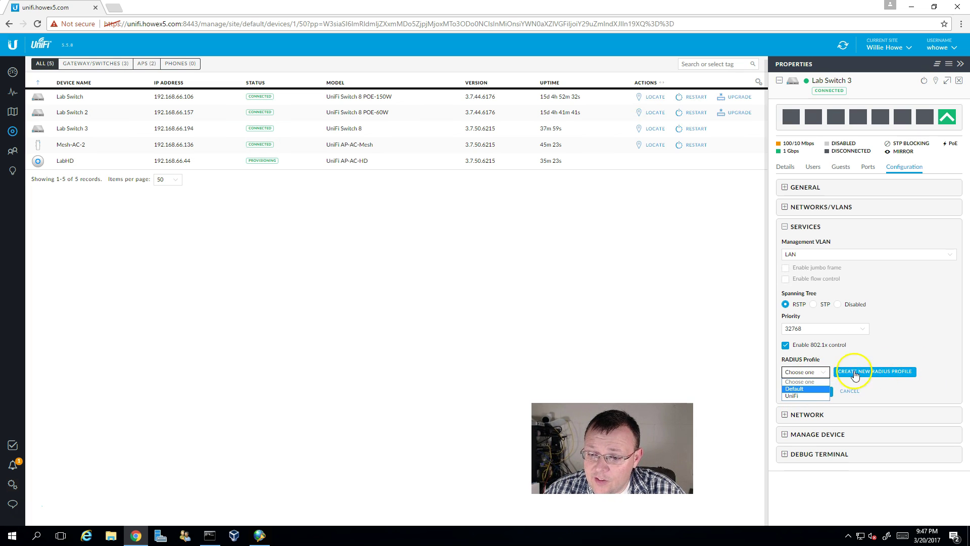
left_click(801, 397)
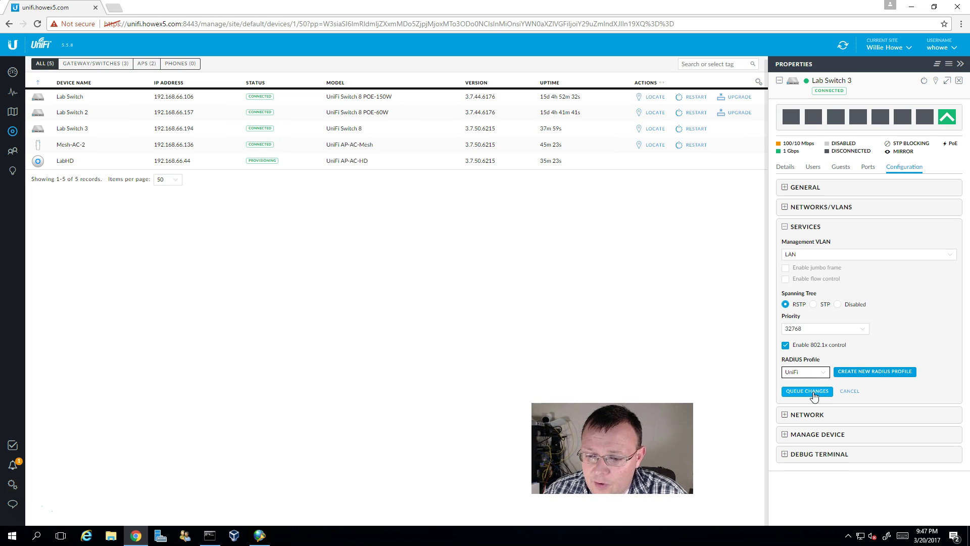
left_click(813, 392)
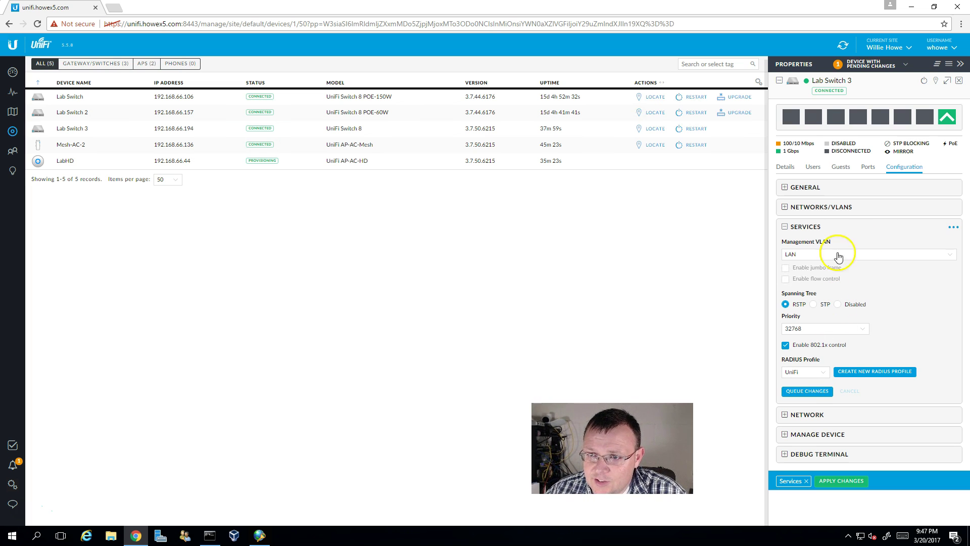
left_click(837, 482)
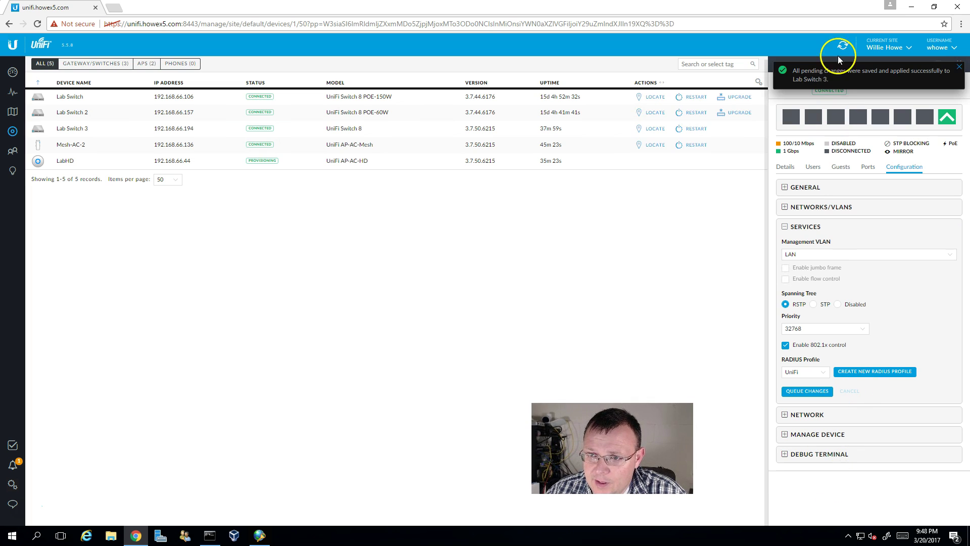
Dismiss the notification and list Lab Switch 3's ports 1 through 8.
left_click(960, 69)
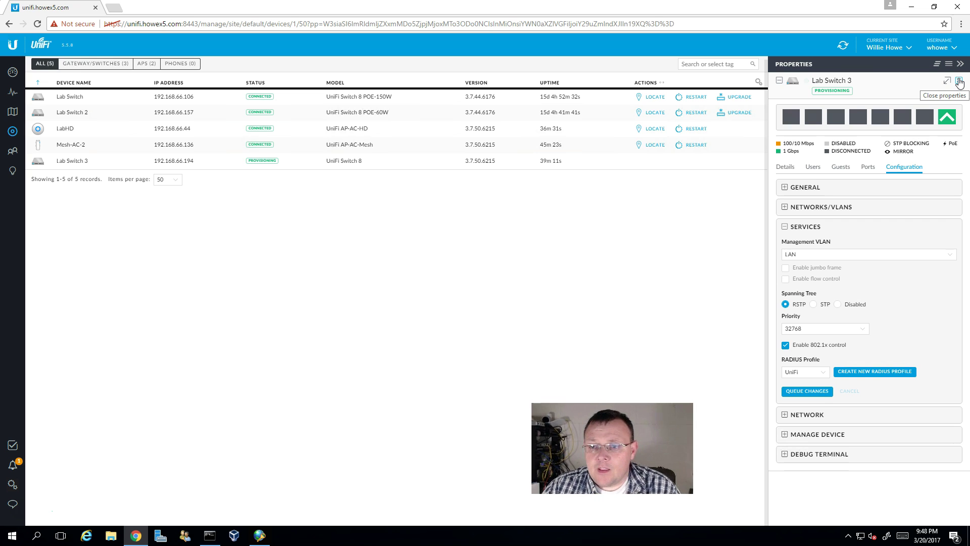
left_click(868, 169)
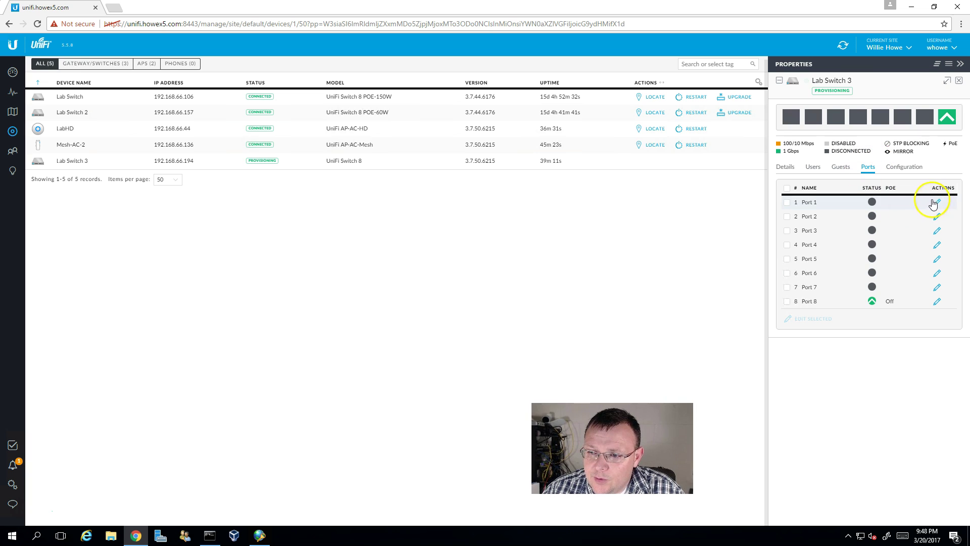
Save Port 1 with 802.1x control left on Auto and close Lab Switch 3's properties.
left_click(937, 205)
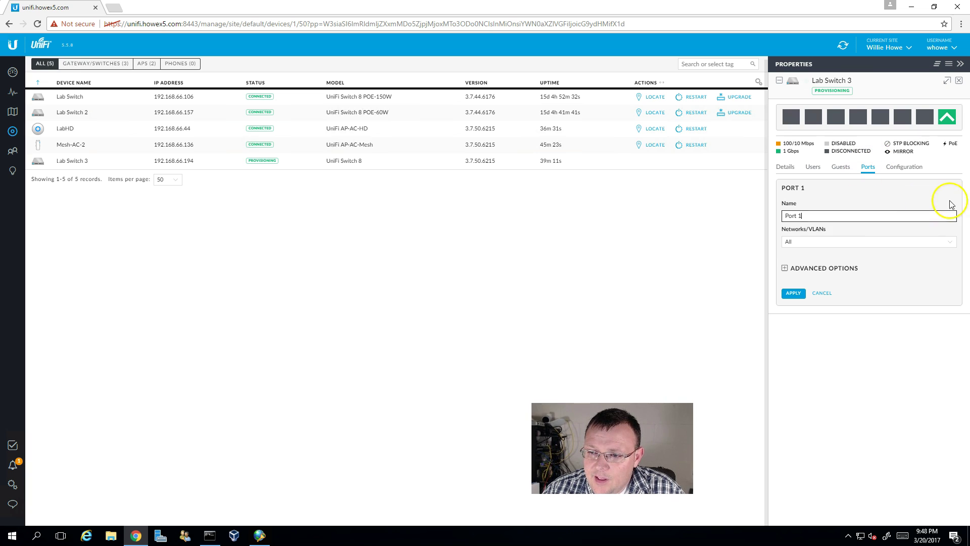
left_click(785, 269)
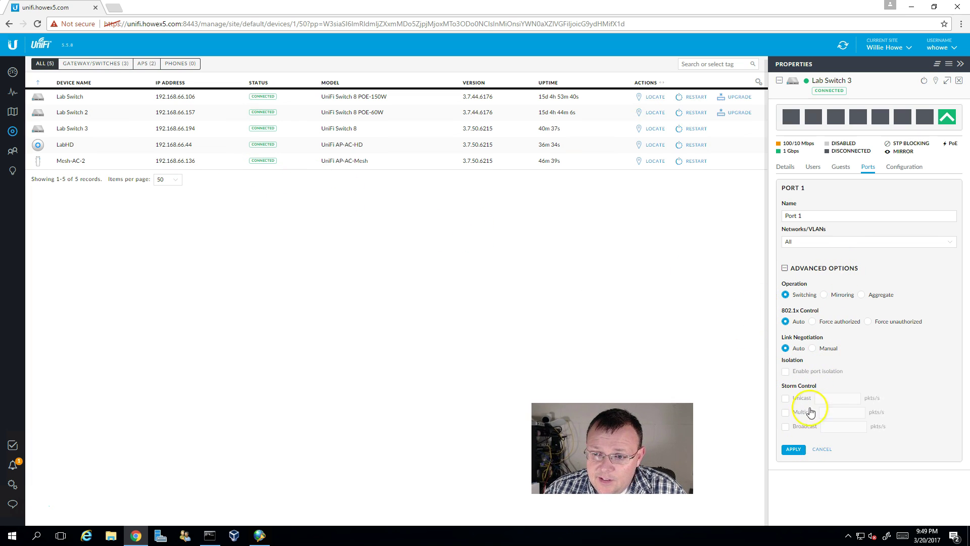
left_click(794, 449)
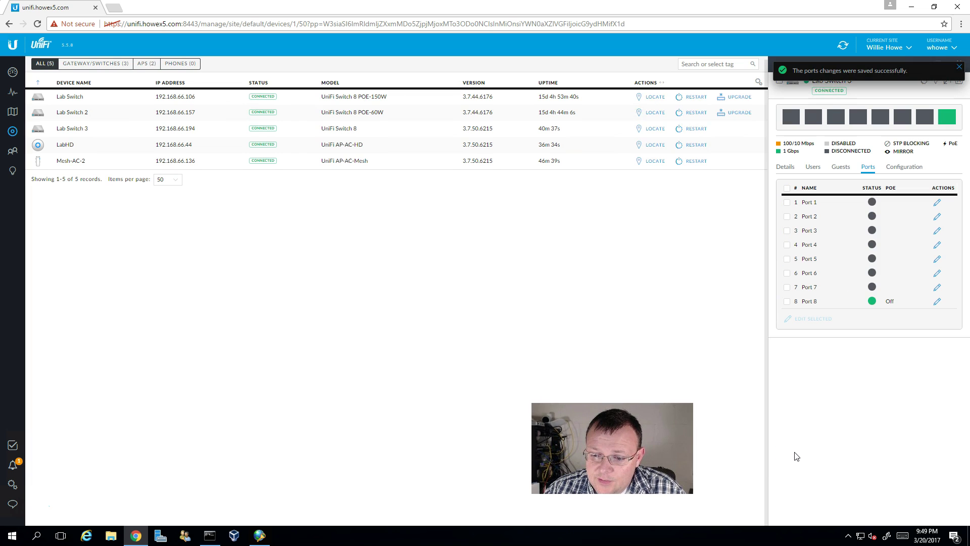
left_click(959, 71)
left_click(960, 63)
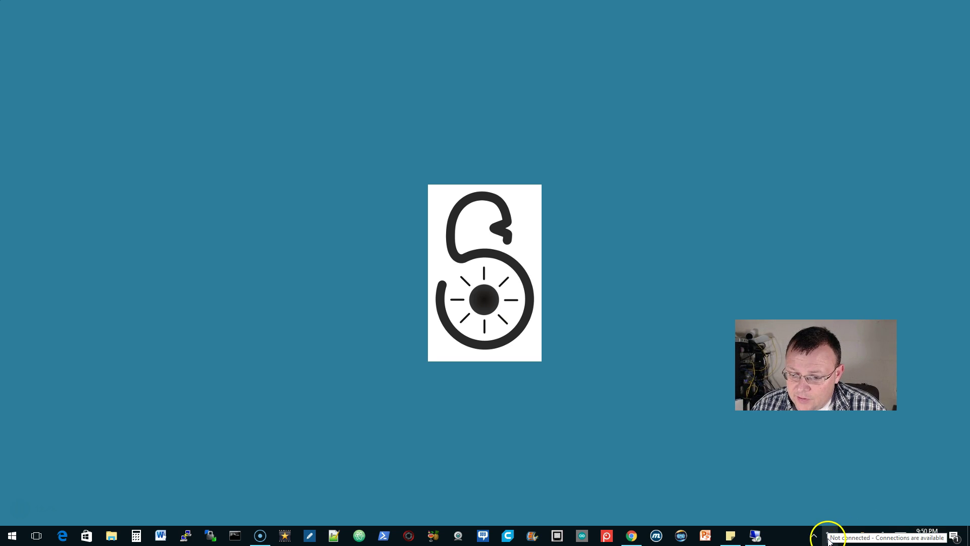
Connect the laptop to FBI-Van-ENT with username and password, accepting the server certificate.
left_click(833, 537)
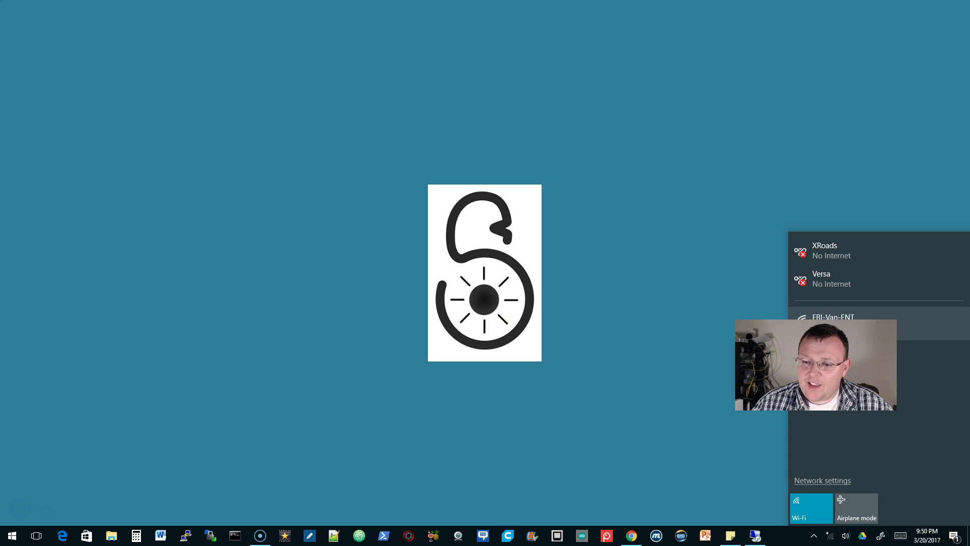
left_click(834, 324)
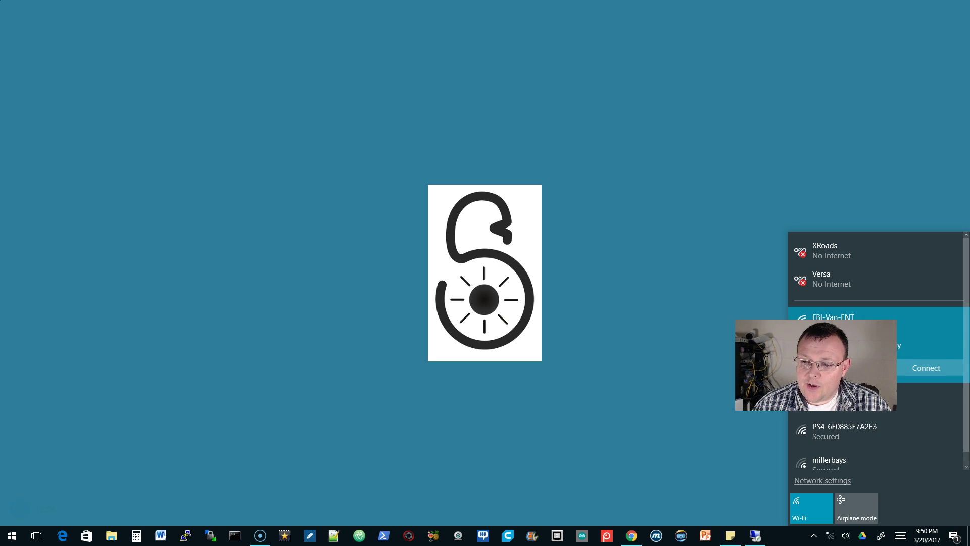
left_click(915, 368)
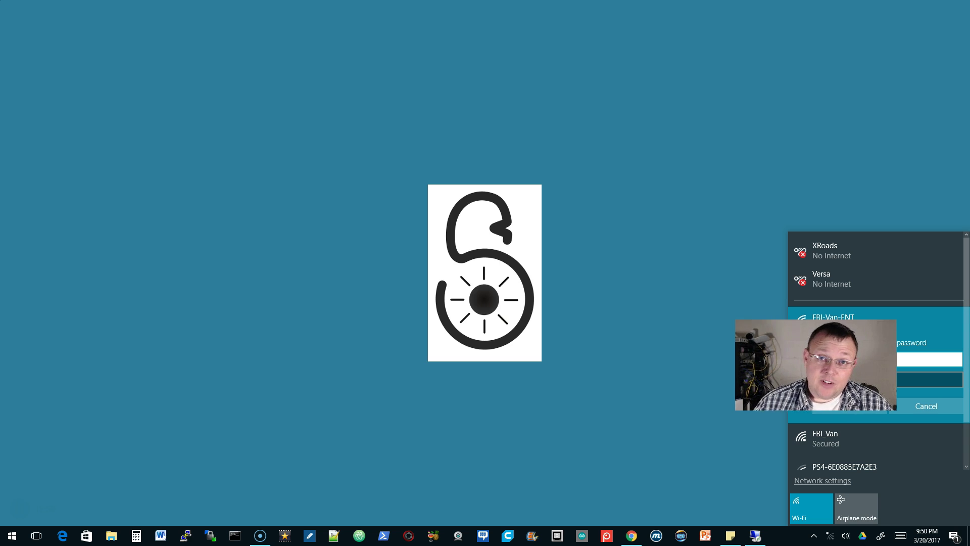
type("t")
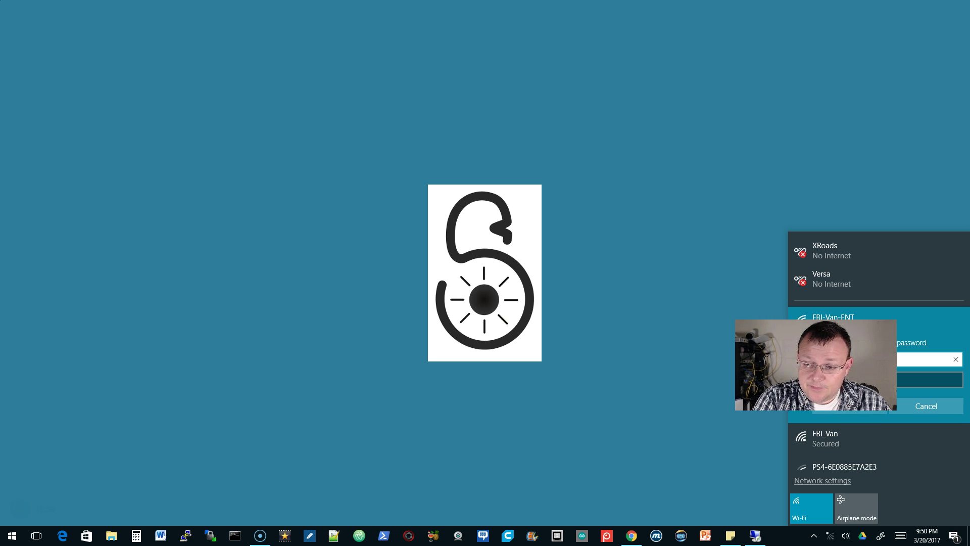
key("Tab")
type("p")
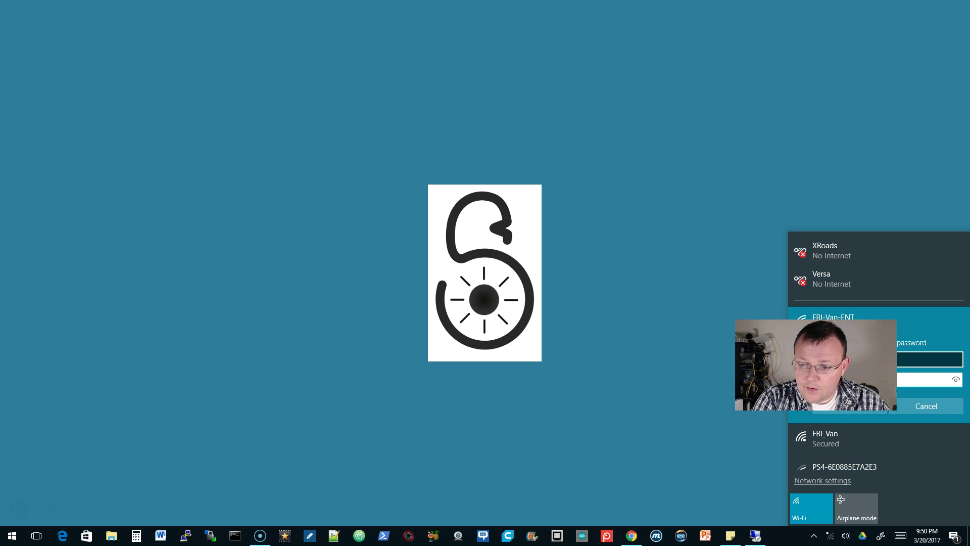
key("Return")
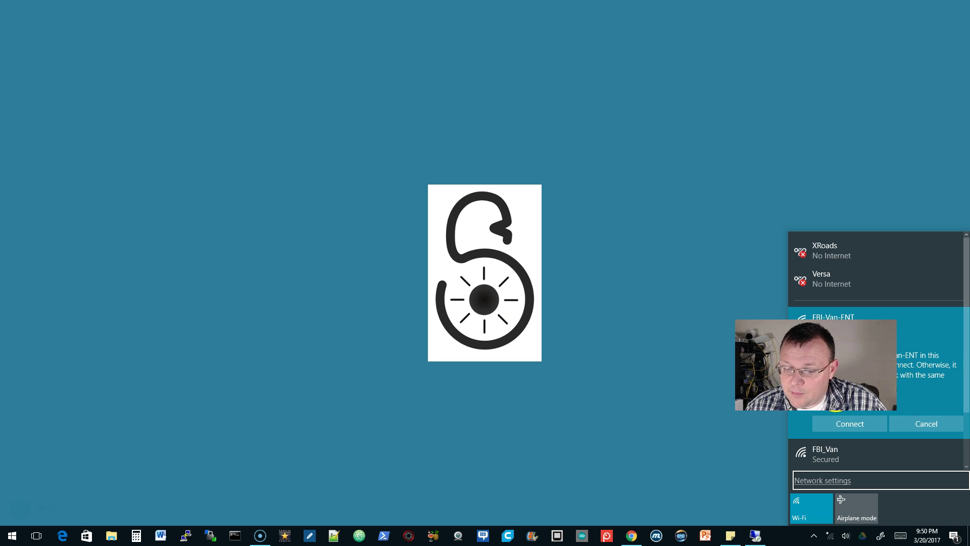
left_click(849, 424)
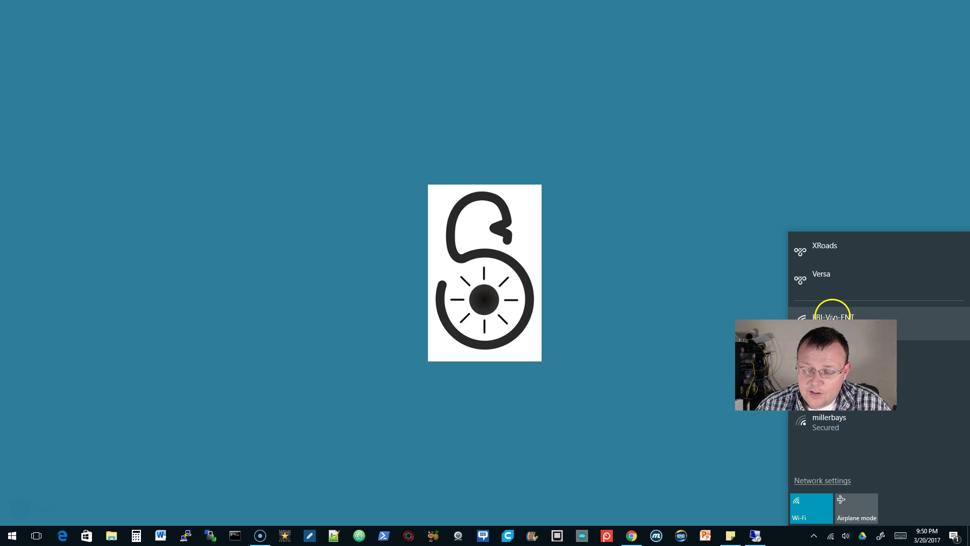
left_click(755, 536)
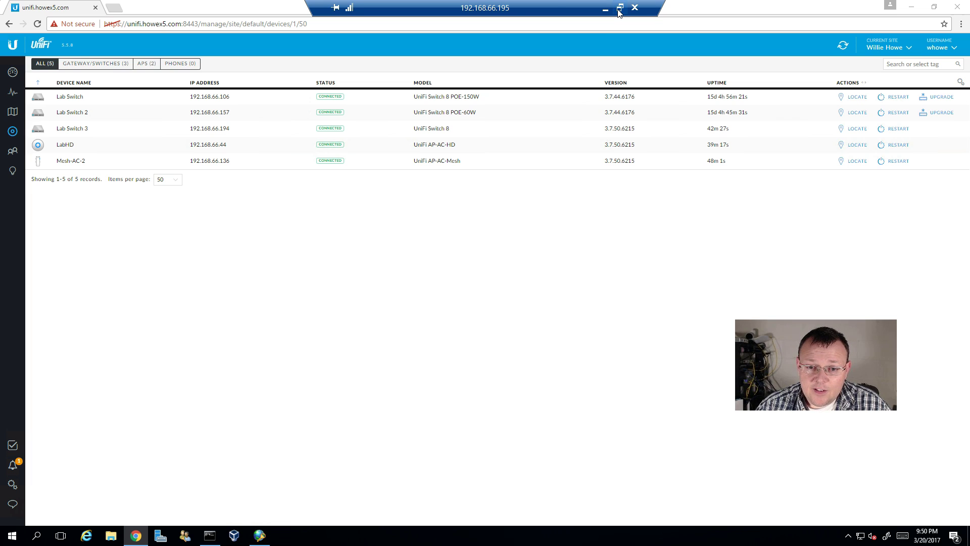
Bring the Network Policy Server console back up from the server's taskbar.
left_click(620, 47)
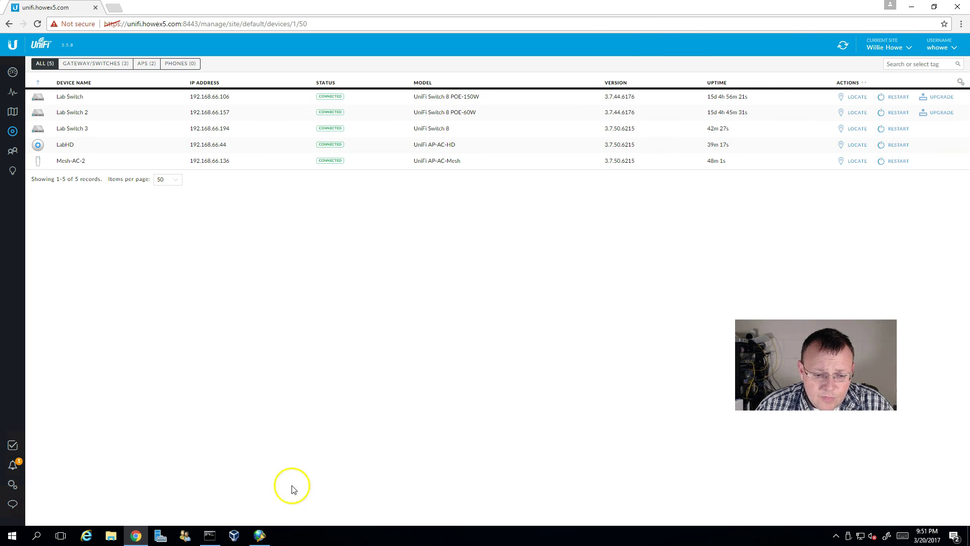
left_click(260, 536)
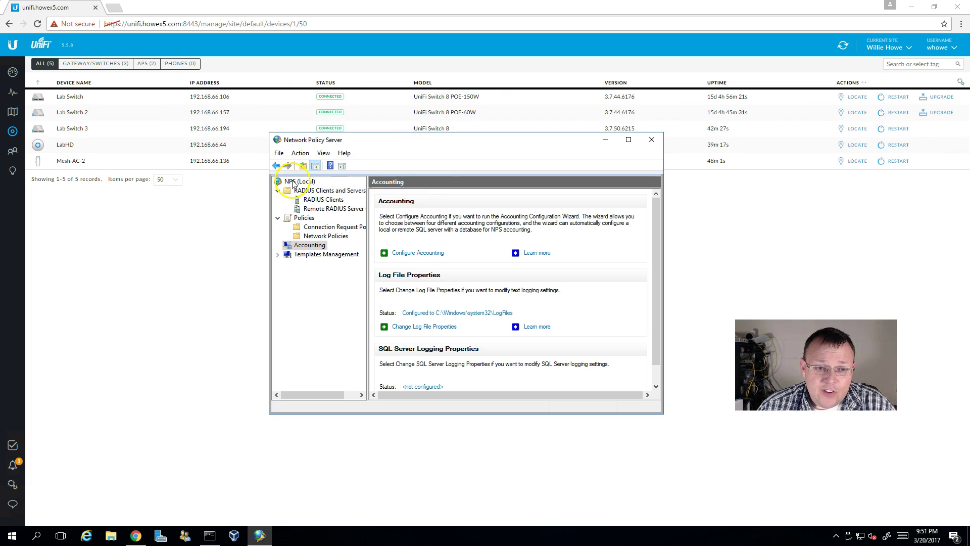
mouse_move(299, 182)
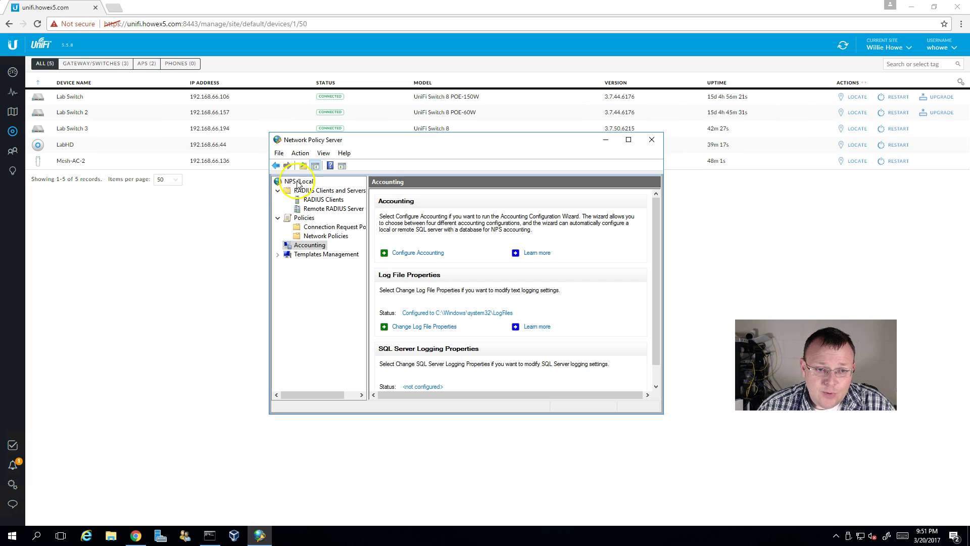
Check the NPS (Local) server menu, then minimize the Network Policy Server console.
right_click(297, 183)
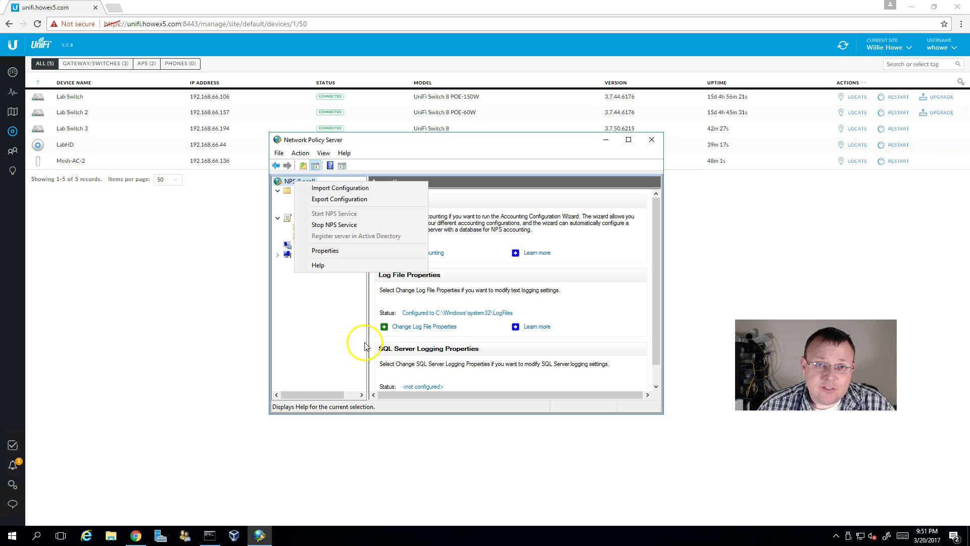
left_click(336, 321)
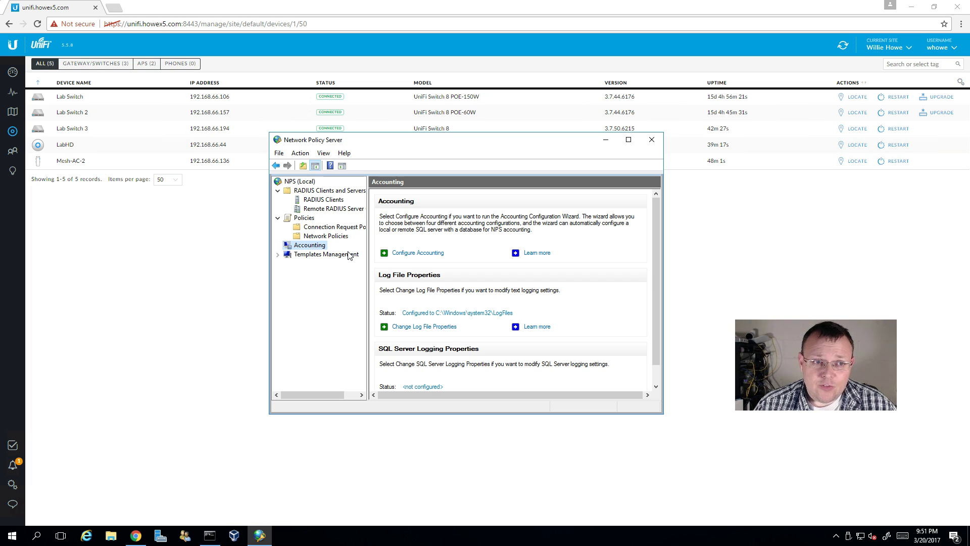
left_click(607, 143)
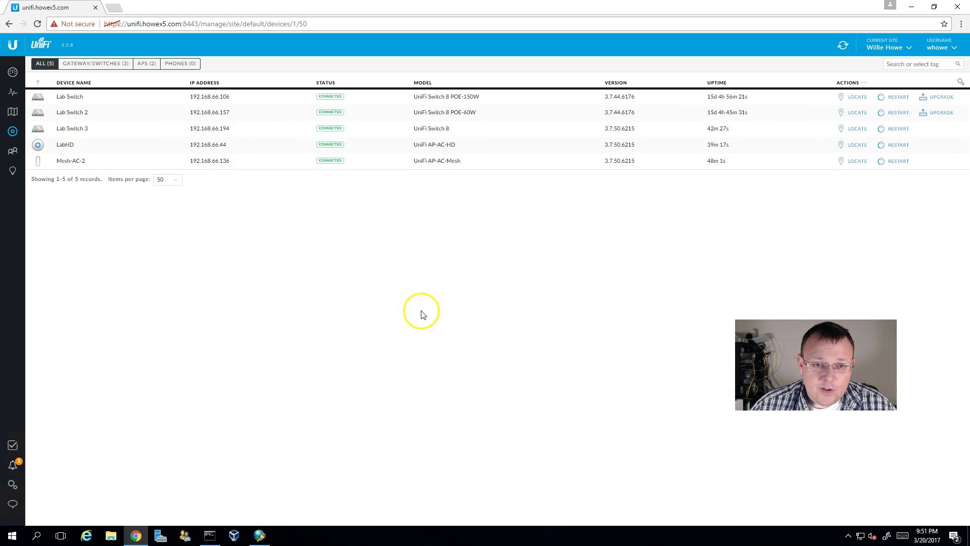
Mirror the iPad in X-Mirage to view its Wi-Fi list: joined to FBI_Van, FBI-Van-ENT available.
left_click(620, 8)
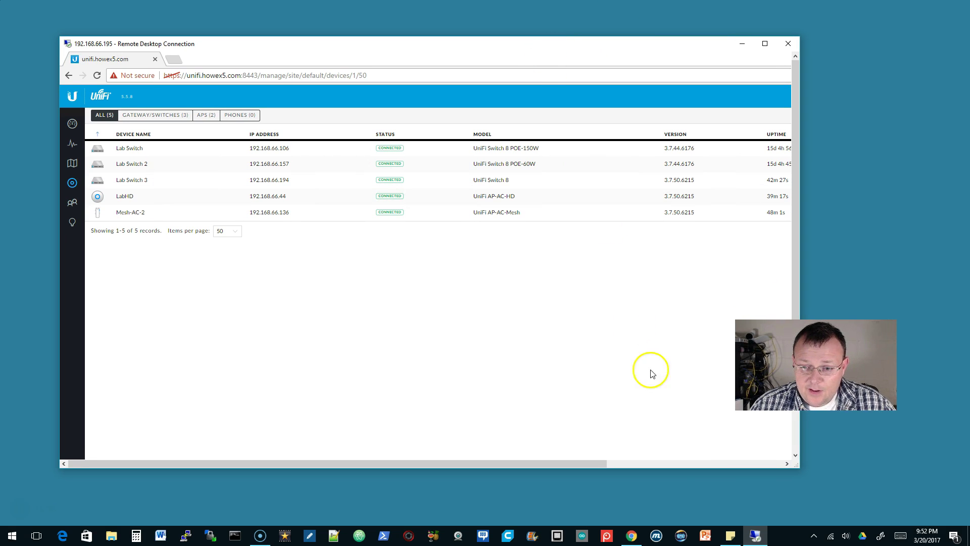
left_click(679, 540)
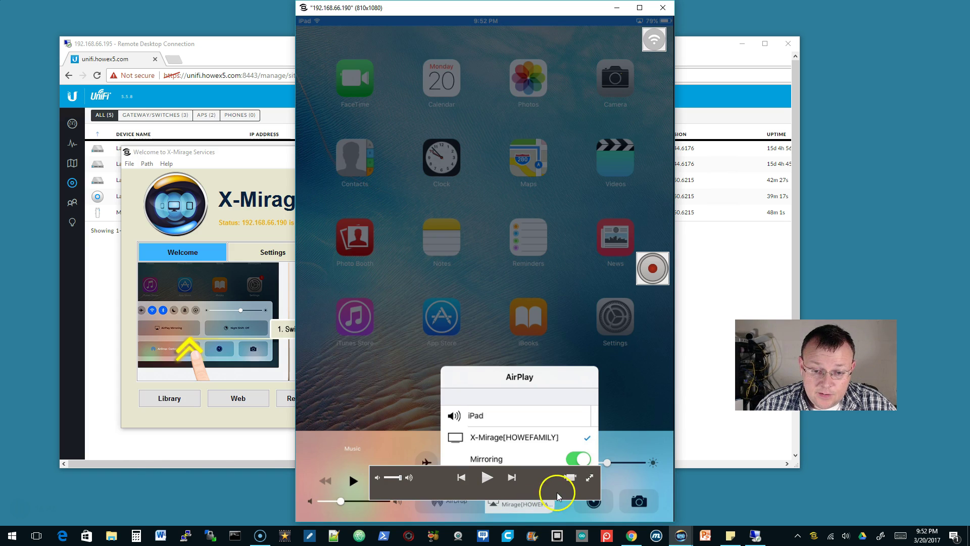
left_click(514, 511)
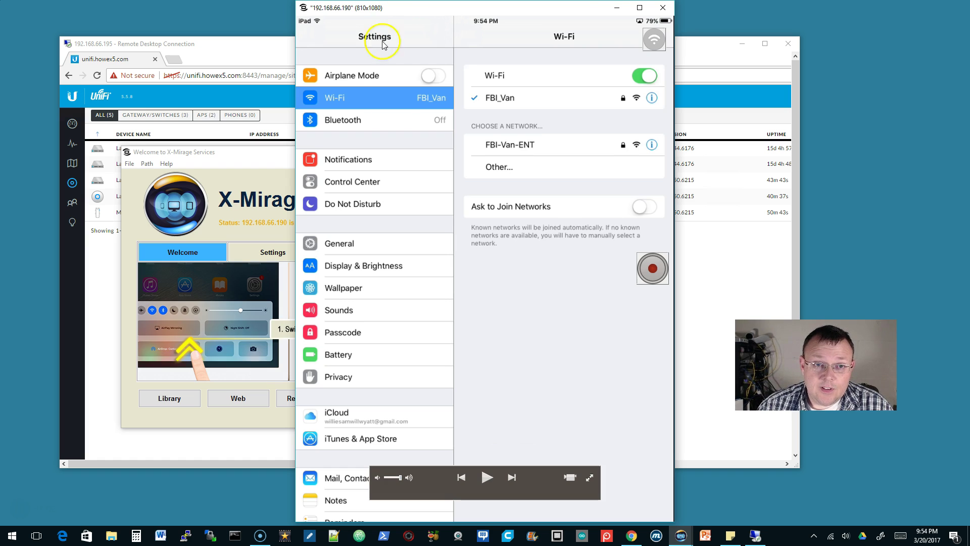
left_click(658, 19)
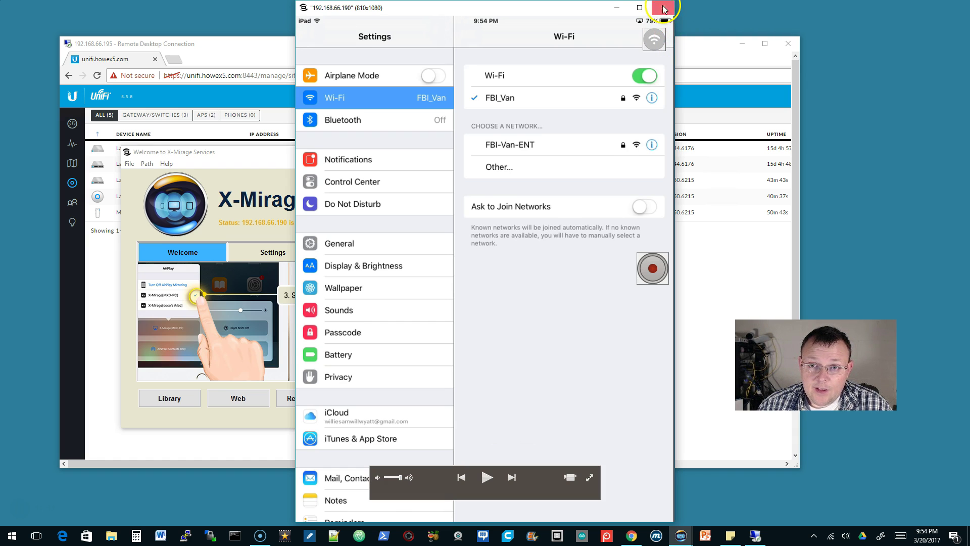
Close the X-Mirage iPad mirror and welcome windows to return to UniFi Devices.
left_click(663, 8)
left_click(412, 152)
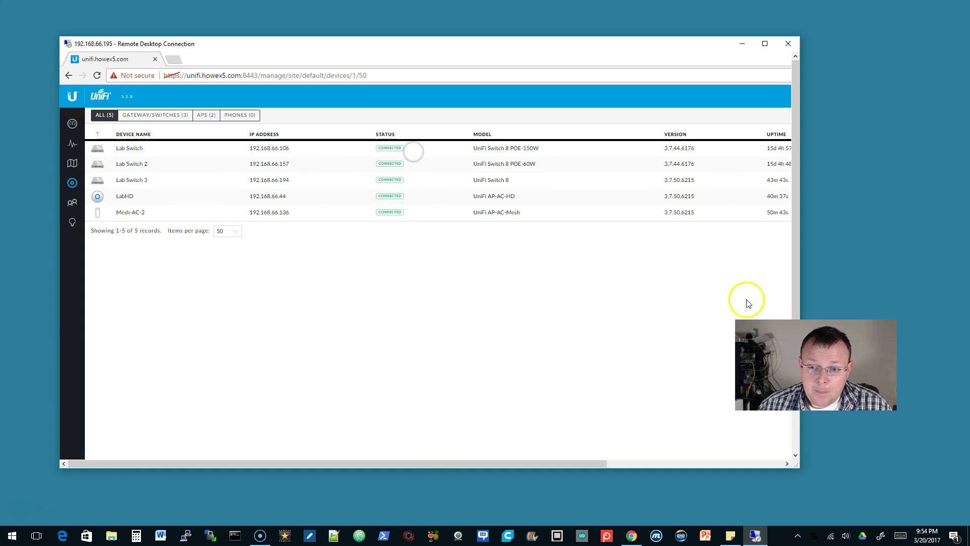